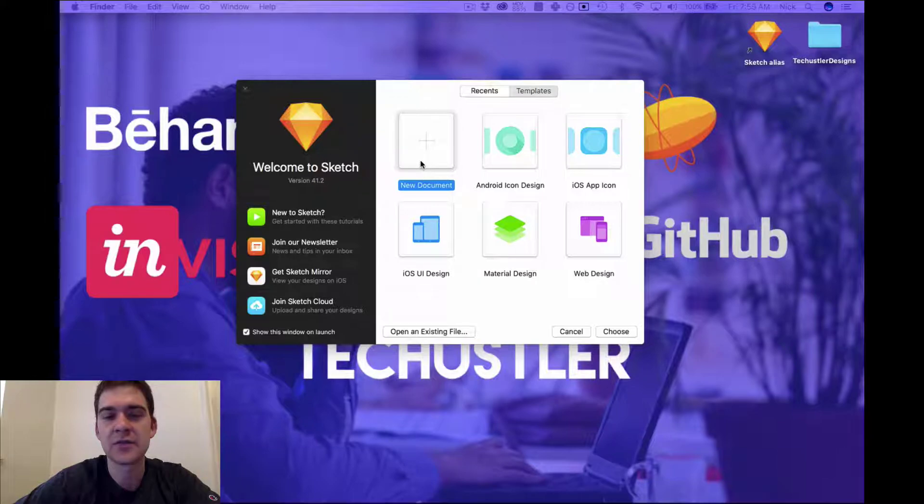
- Select the blank New Document template in the Sketch welcome window
click(466, 141)
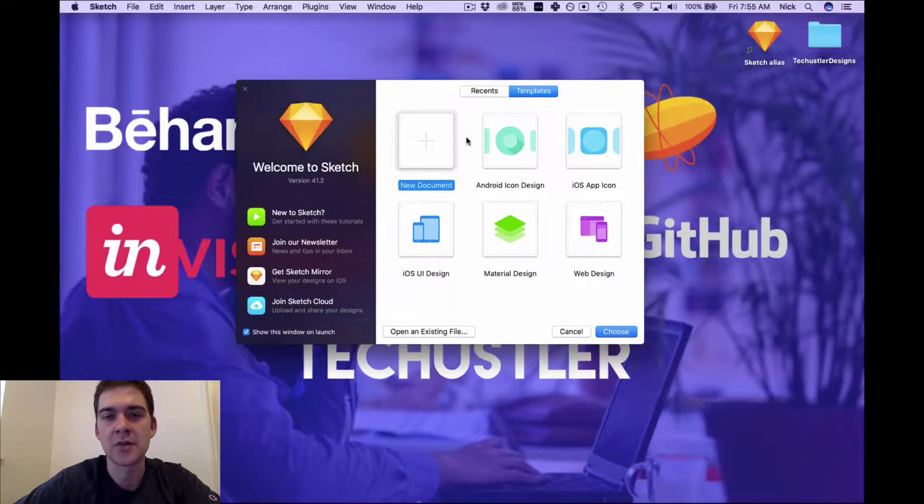
- Open a blank Untitled document from New Document and pick the Oval tool
double_click(433, 141)
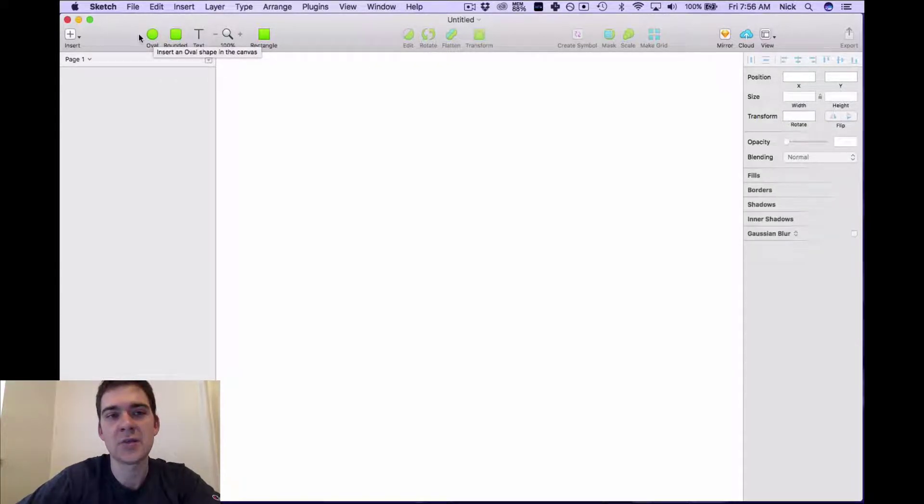
click(151, 36)
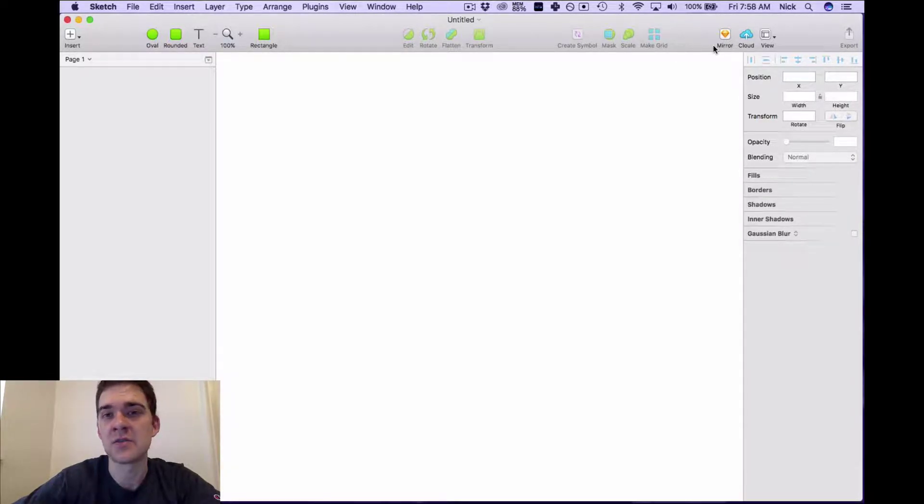
- Turn on Show Pixels and Show Rulers from the View options, then adjust the canvas view
click(766, 35)
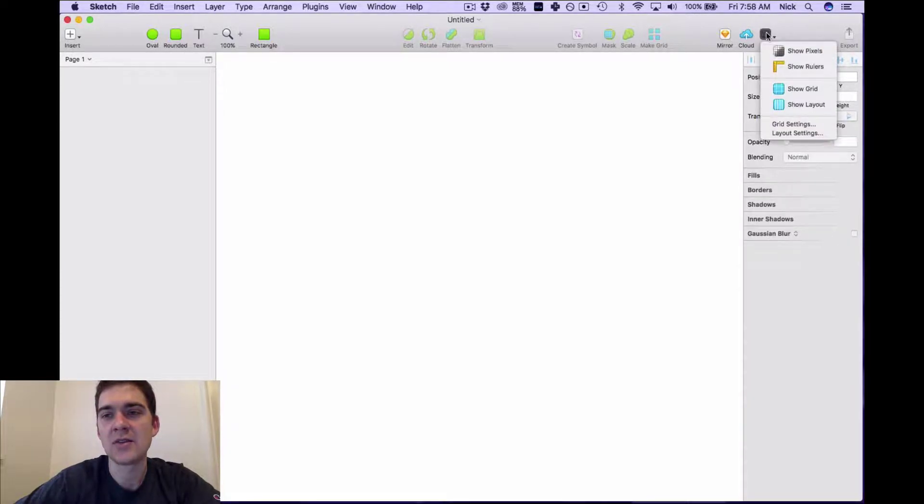
click(790, 50)
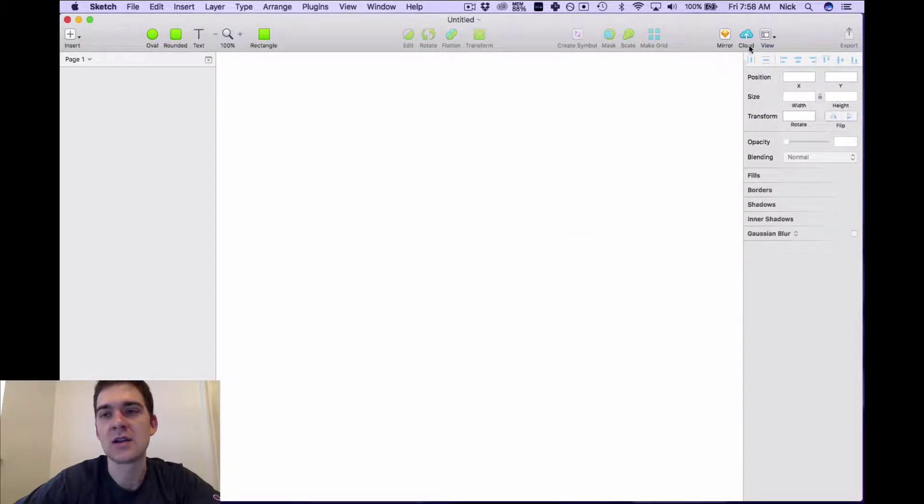
click(767, 35)
click(787, 67)
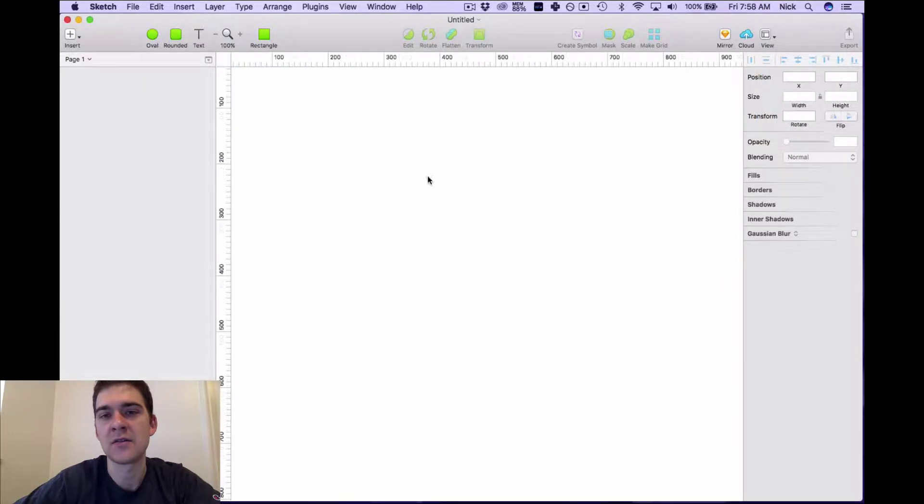
scroll(552, 216, left, 1)
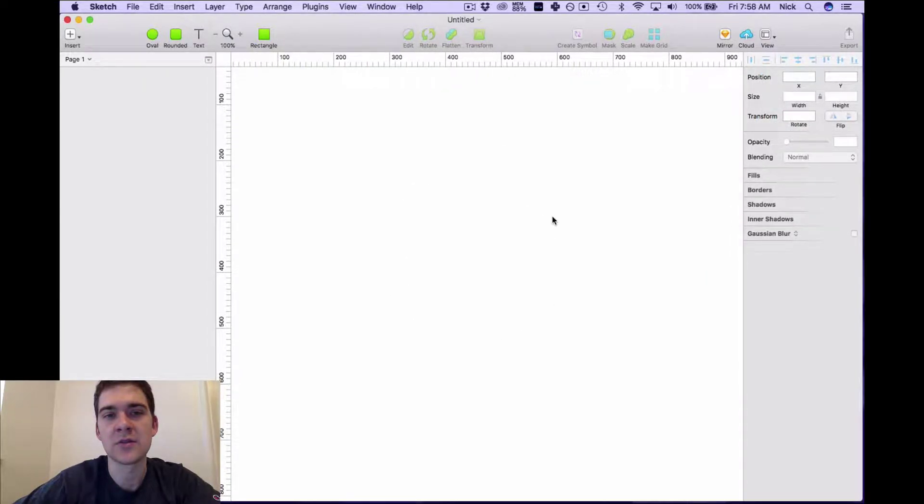
scroll(552, 216, up, 2)
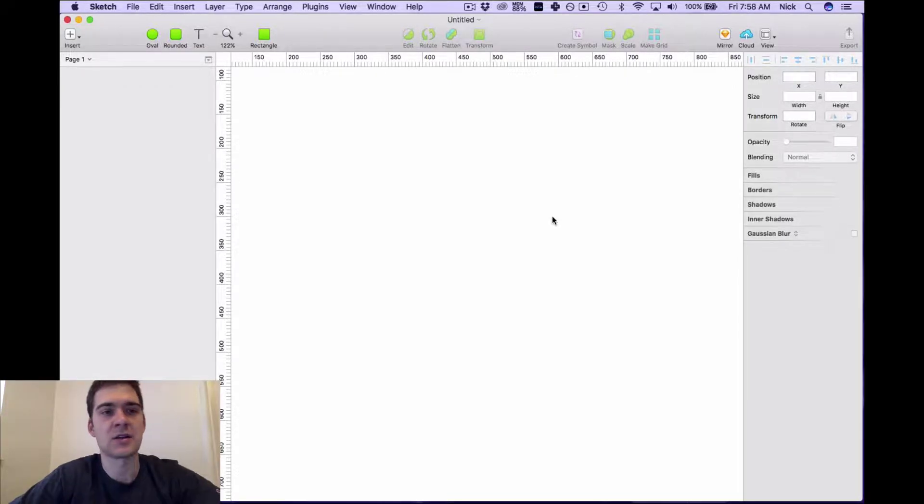
click(89, 60)
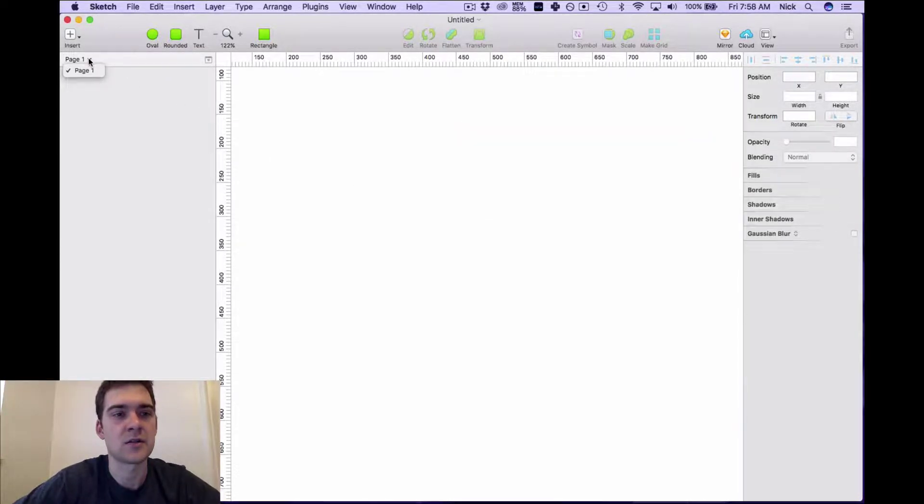
- Insert an iPhone 7 (375×667) artboard and fit it in view
click(139, 75)
click(72, 35)
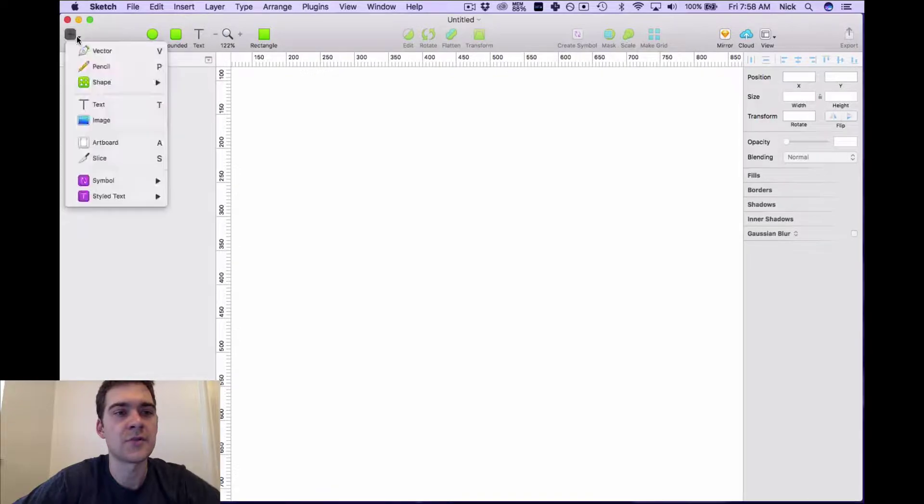
click(132, 145)
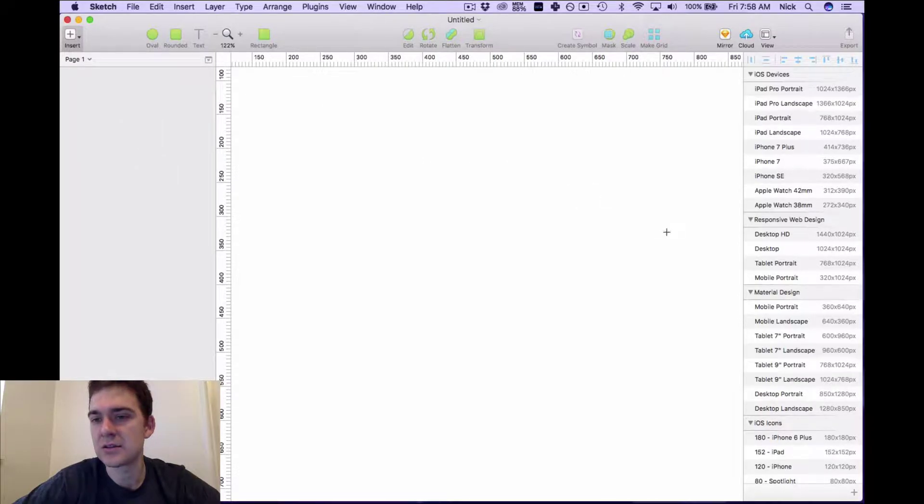
click(806, 163)
key(super+1)
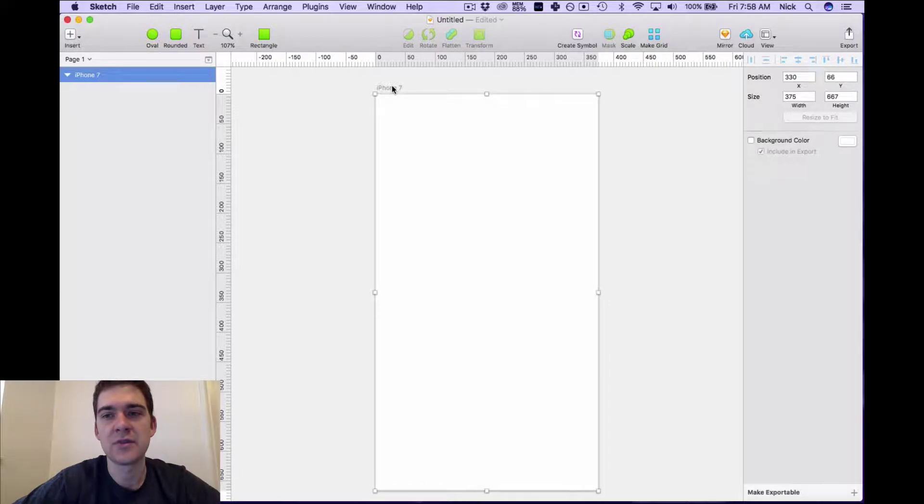
- Rename the artboard to 'News Reader#1'
double_click(90, 75)
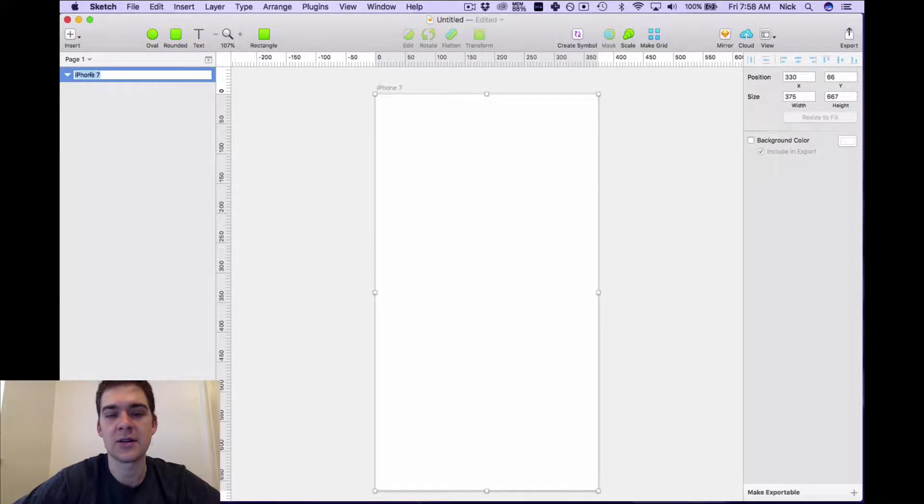
text(News Re)
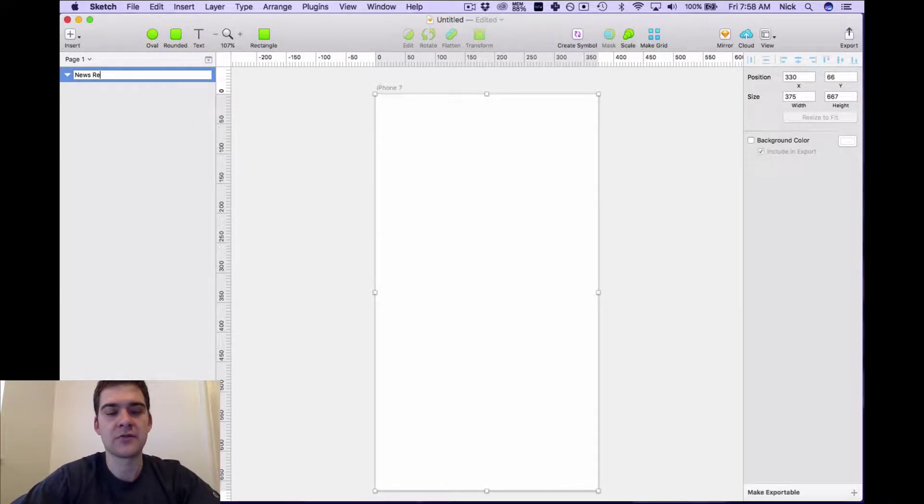
text(ader#1)
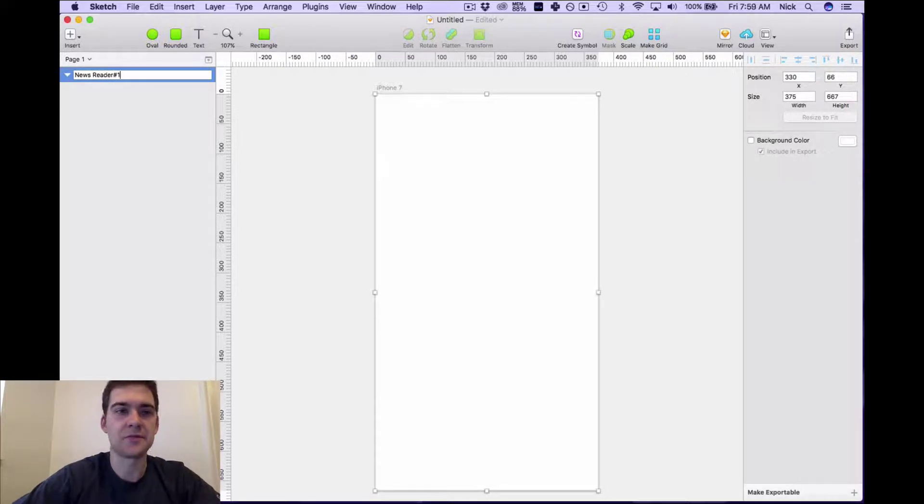
key(Return)
- Duplicate News Reader#1 and rename the copy 'News Reader#2'
click(625, 223)
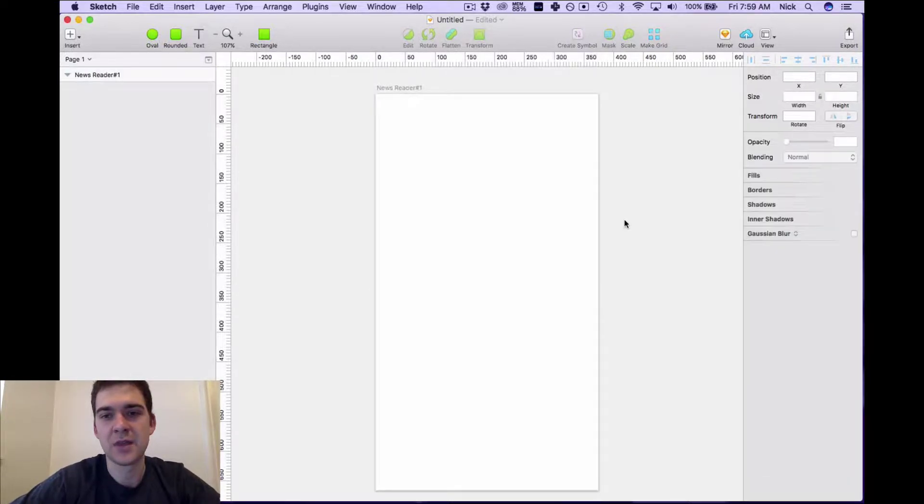
scroll(628, 224, up, 3)
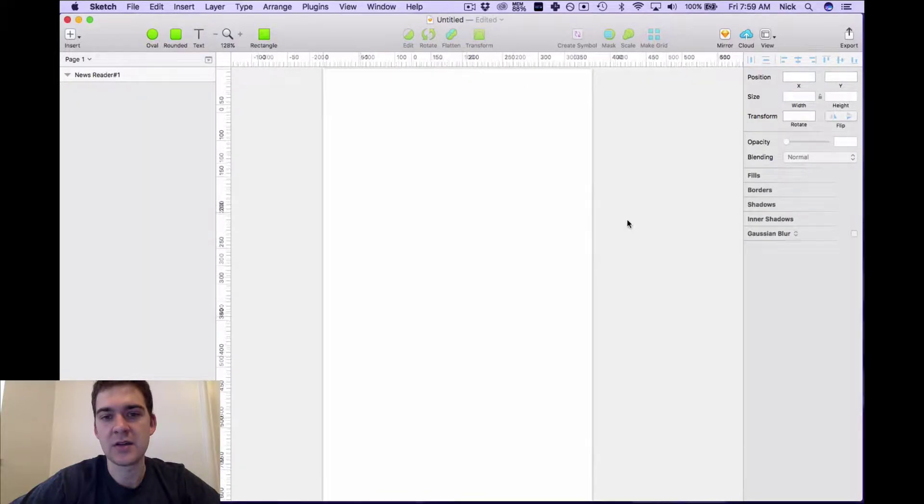
scroll(627, 221, down, 4)
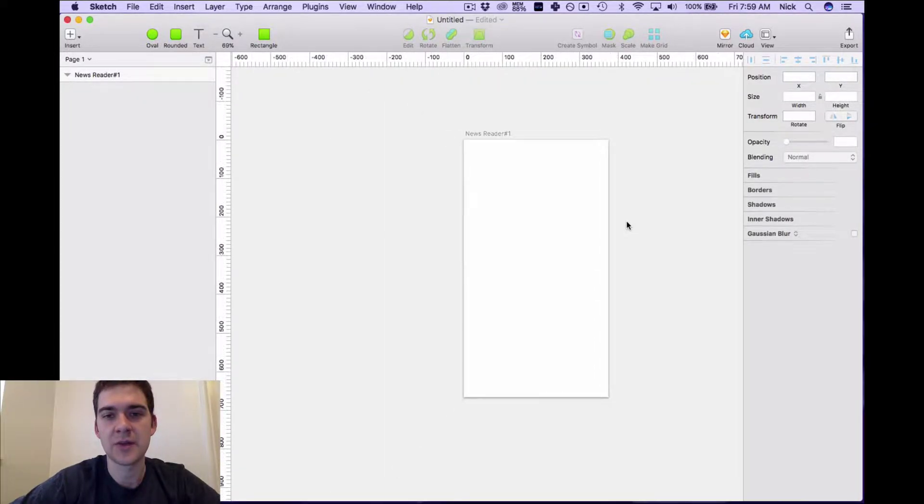
scroll(626, 221, up, 2)
scroll(626, 226, down, 2)
scroll(627, 225, right, 3)
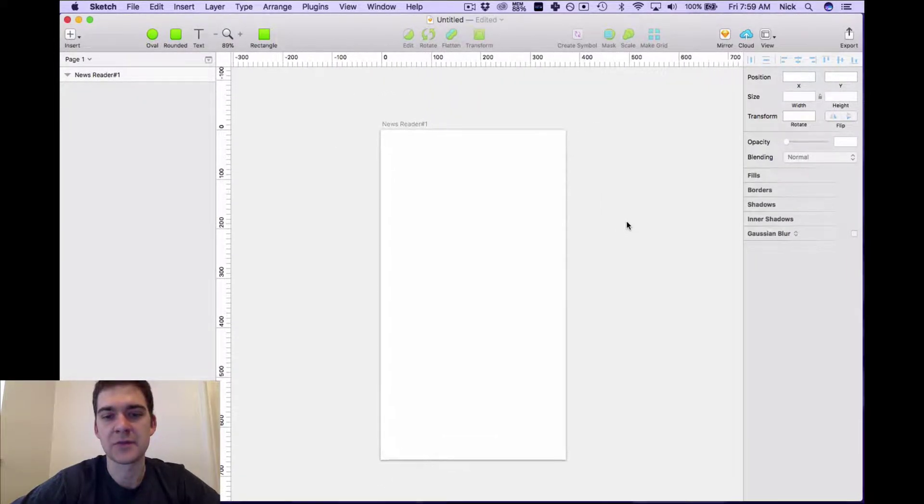
click(367, 125)
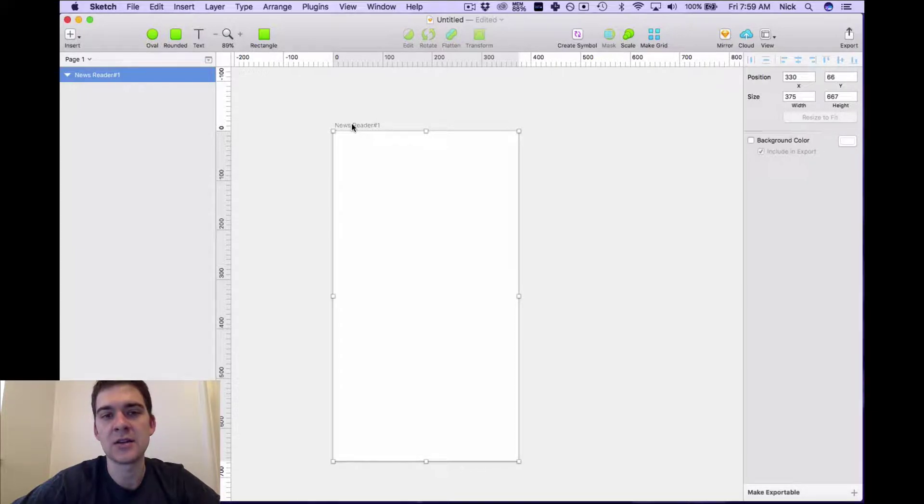
key(super+d)
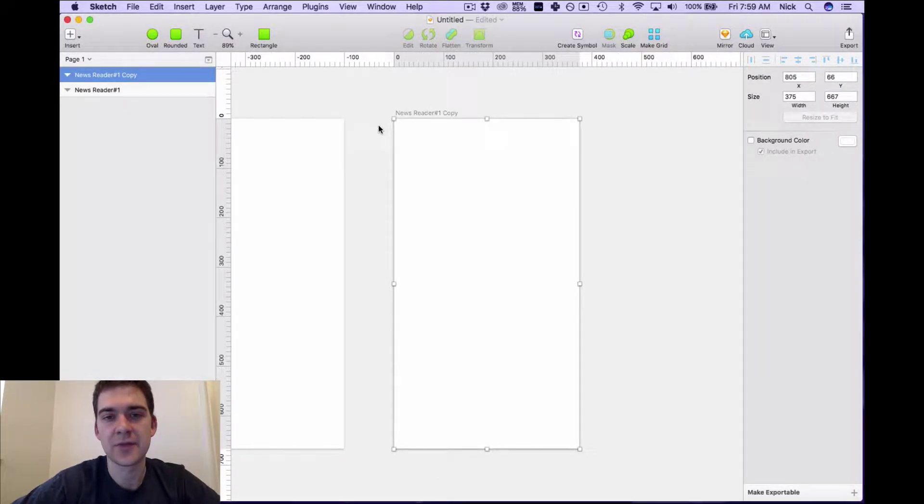
double_click(120, 77)
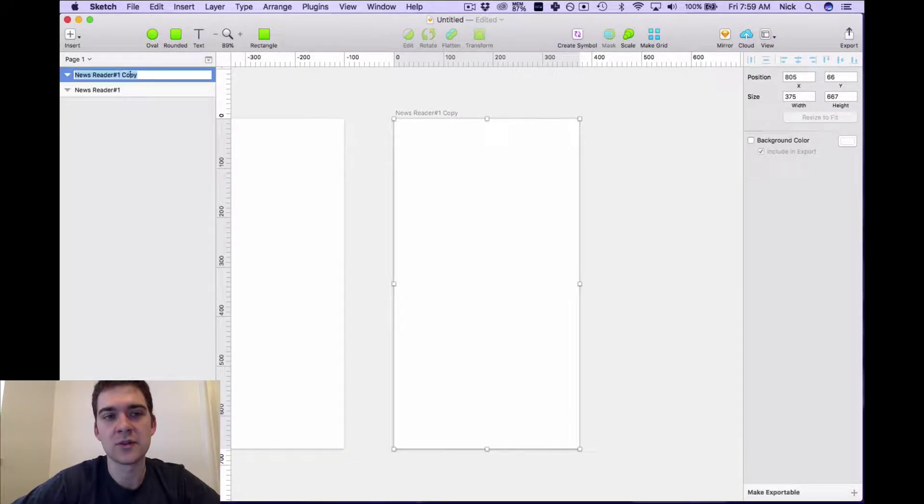
key(Right)
key(BackSpace)
key(BackSpace)
key(BackSpace)
key(BackSpace)
key(BackSpace)
key(BackSpace)
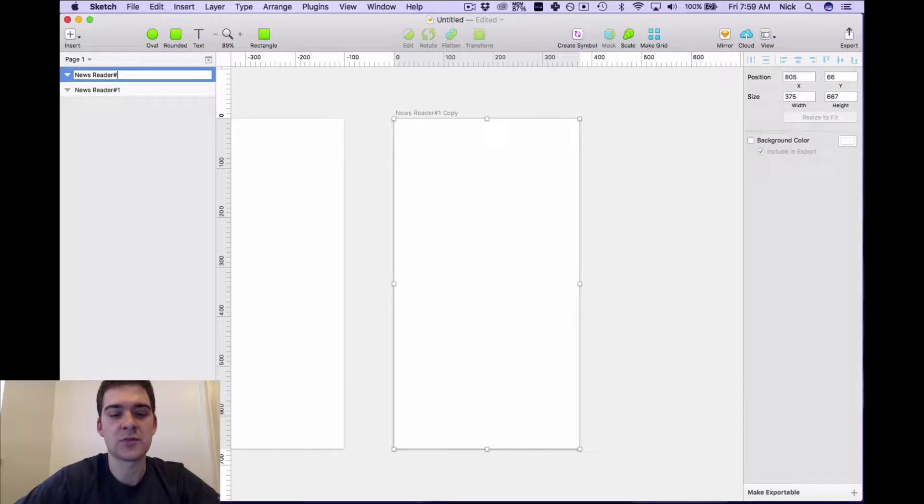
text(2)
key(Return)
- Reorder News Reader#2 to sit after News Reader#1 in the layer list
drag(122, 77, 125, 94)
click(147, 143)
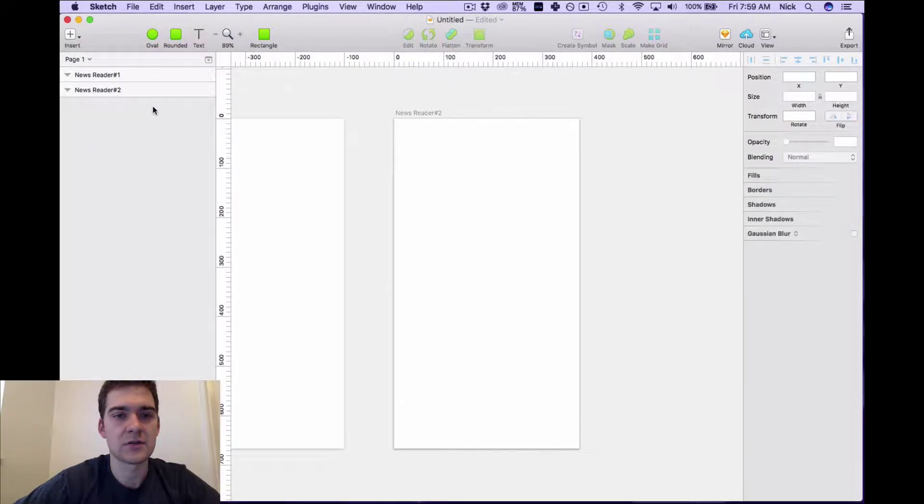
click(124, 87)
click(136, 75)
scroll(354, 243, left, 5)
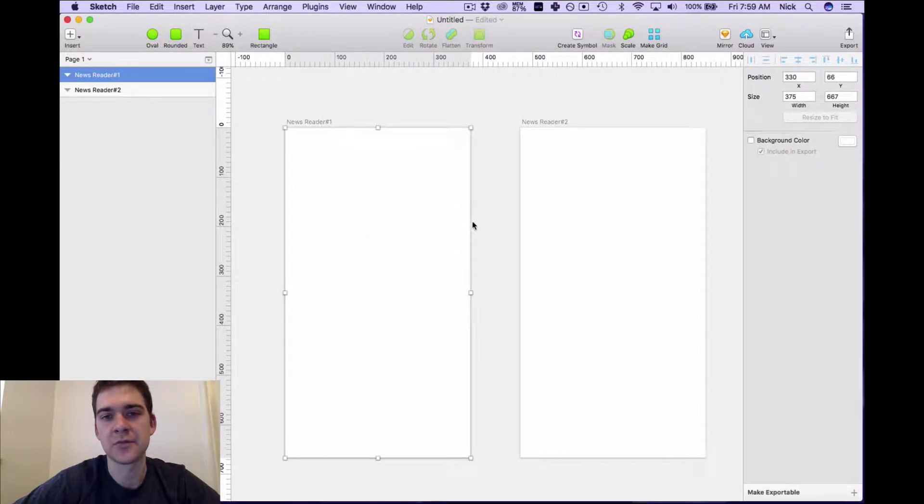
click(474, 226)
click(570, 202)
click(506, 230)
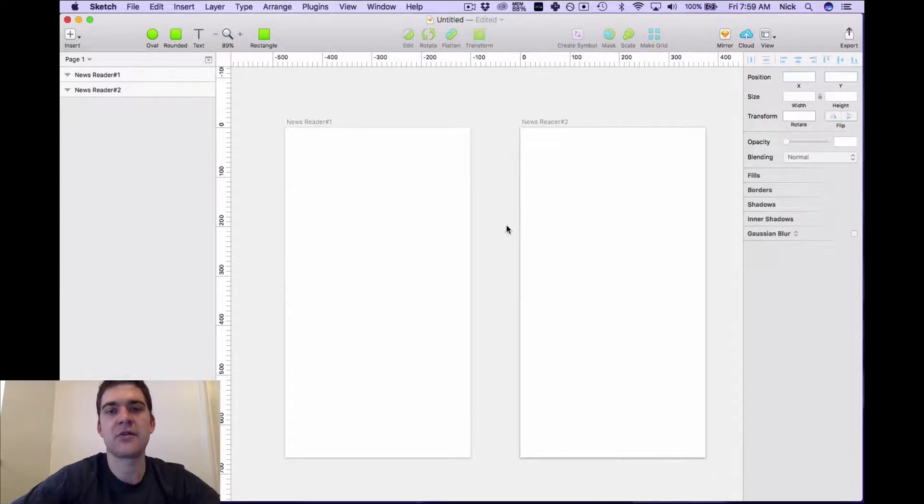
scroll(506, 226, right, 10)
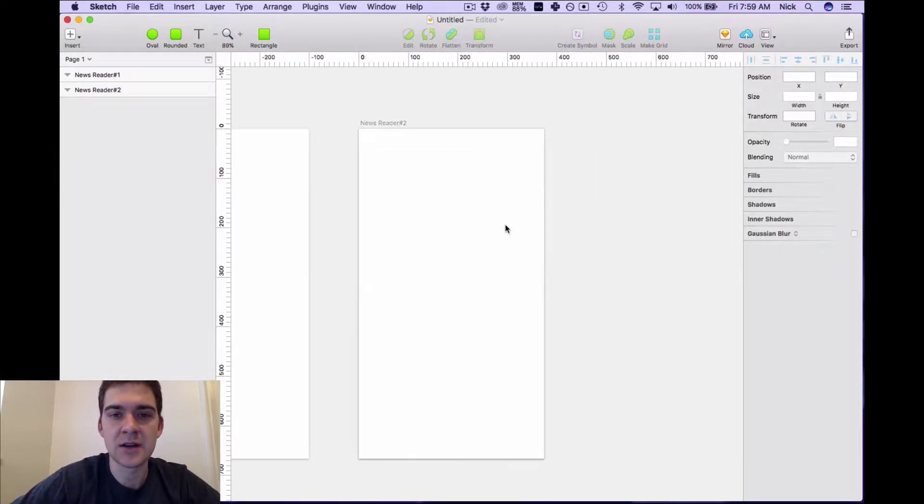
- Duplicate News Reader#2 and name the new copy 'News Reader#3'
click(401, 124)
key(super+d)
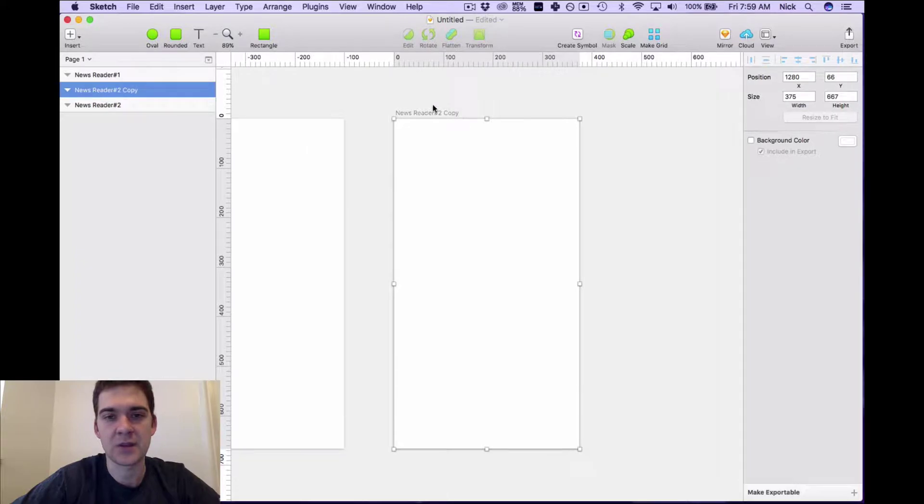
double_click(142, 90)
click(142, 90)
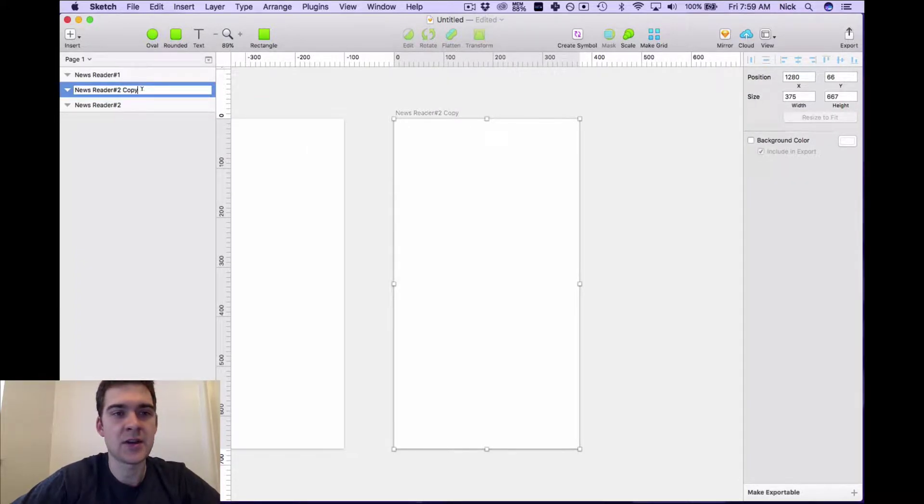
key(Return)
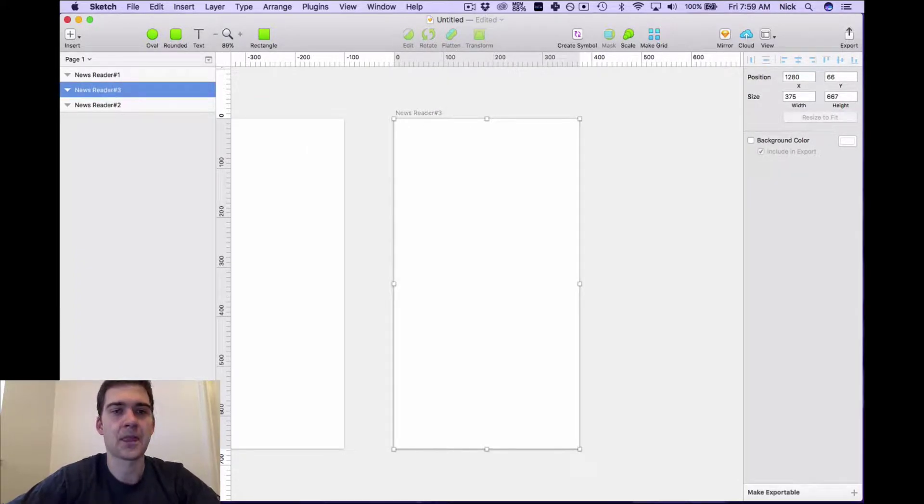
click(630, 240)
- Zoom and pan until News Reader#1 fills the canvas at about 99%
key(super+1)
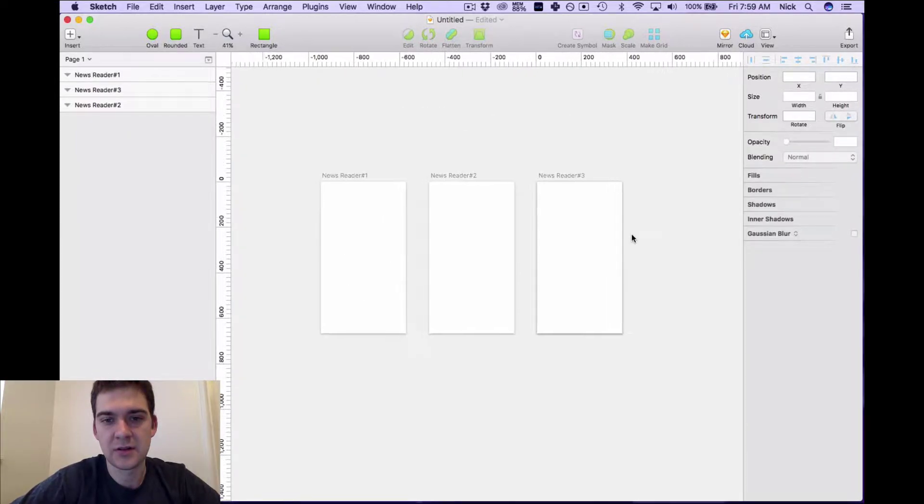
scroll(551, 271, up, 3)
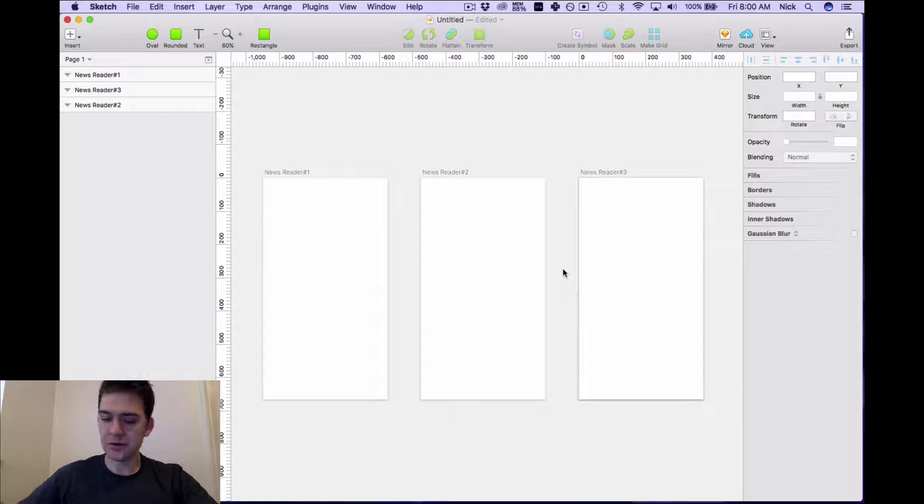
scroll(301, 280, up, 5)
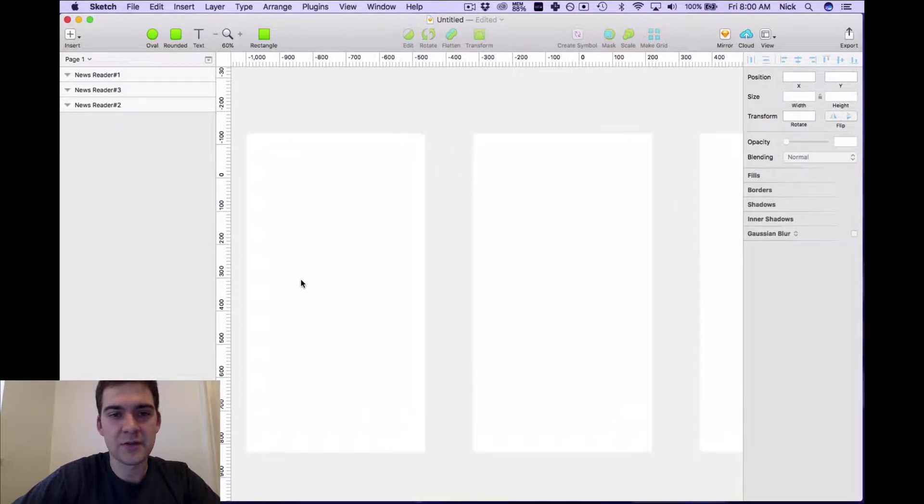
scroll(301, 281, left, 5)
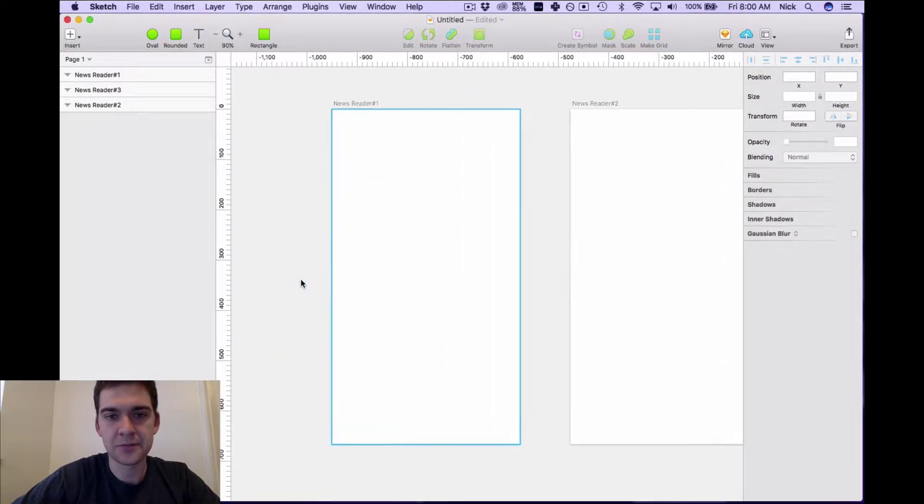
scroll(301, 284, up, 2)
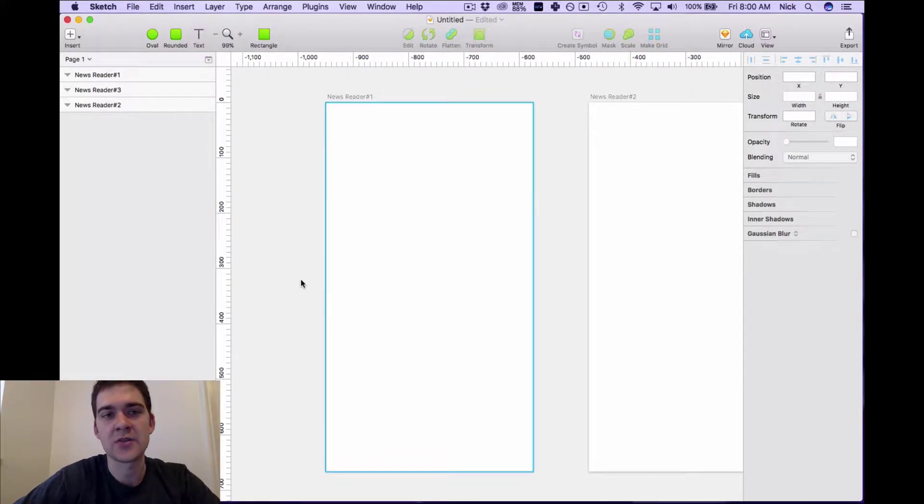
- Draw a 375×35 header rectangle at position 0,0 across the top of News Reader#1
click(264, 34)
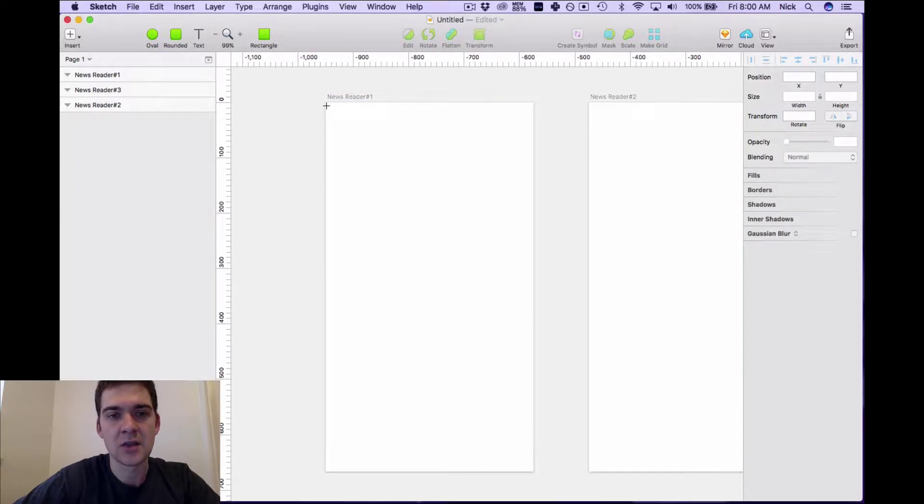
click(264, 34)
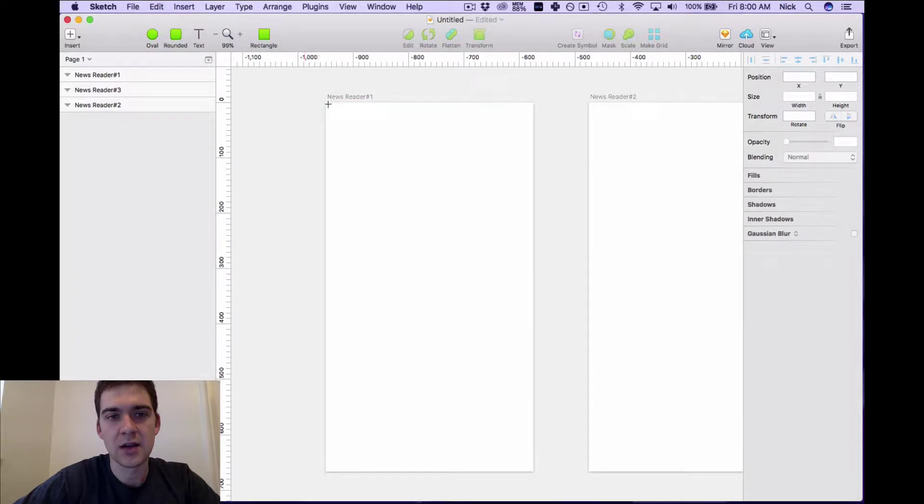
drag(325, 102, 533, 121)
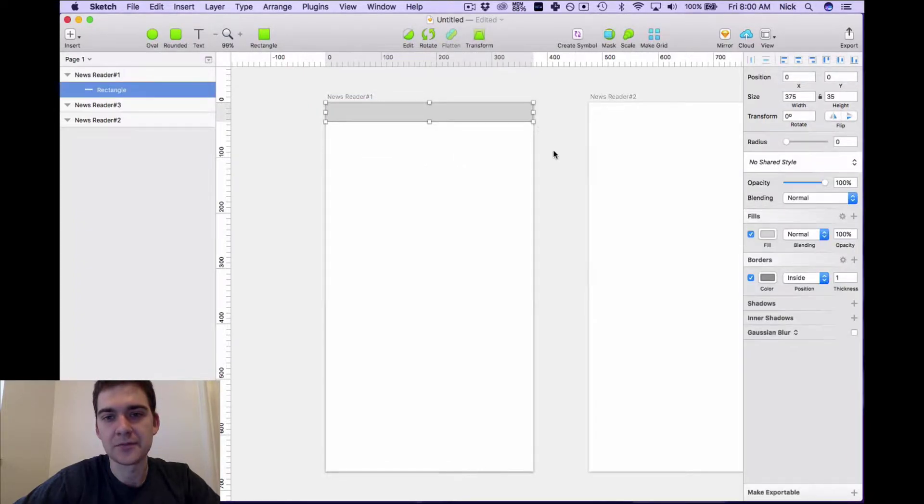
click(553, 149)
drag(466, 116, 437, 115)
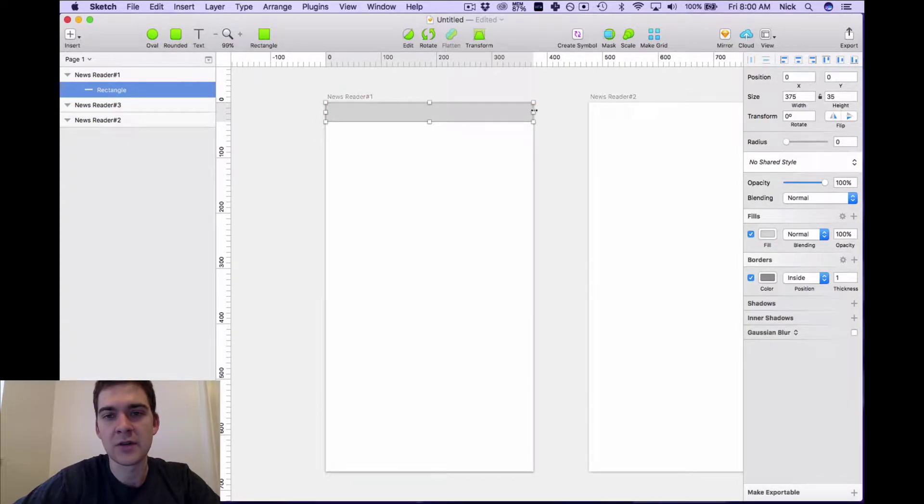
drag(534, 111, 538, 111)
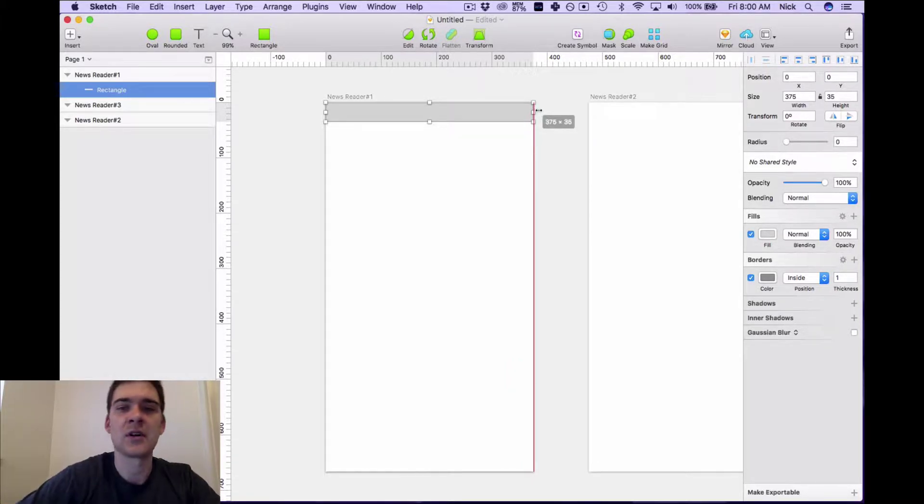
drag(539, 111, 538, 112)
click(544, 144)
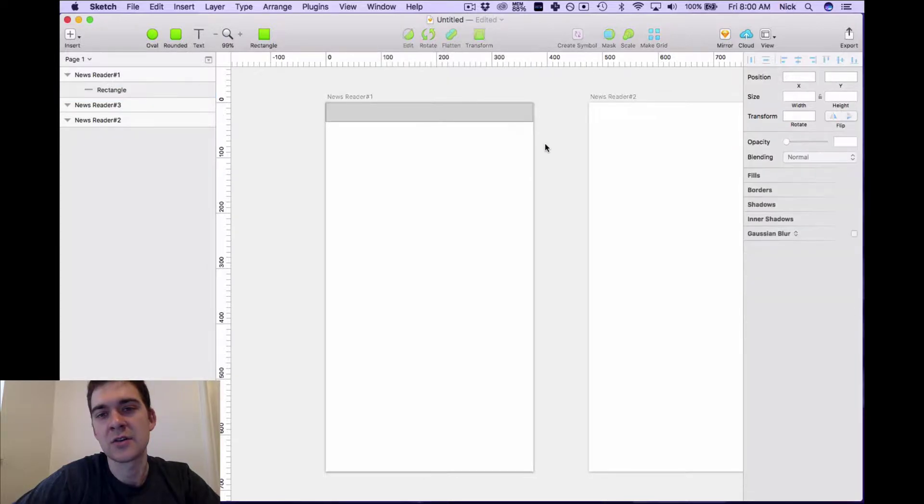
scroll(429, 121, up, 5)
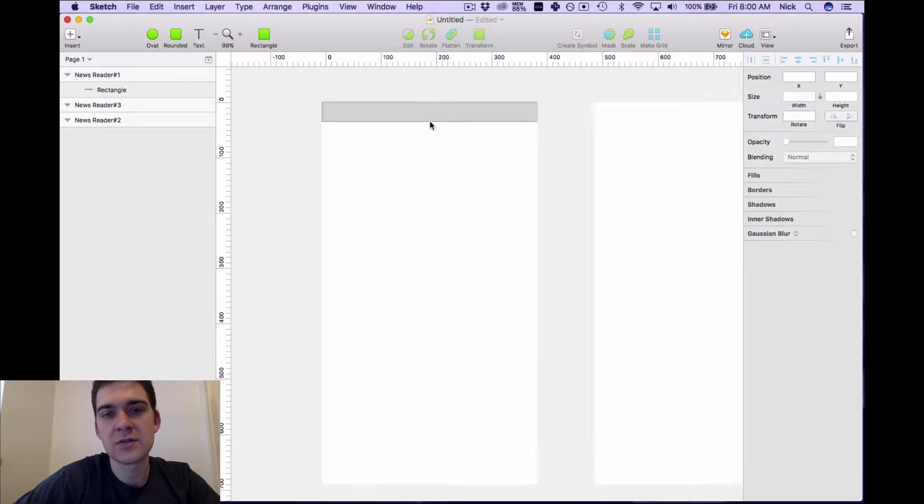
scroll(430, 125, up, 2)
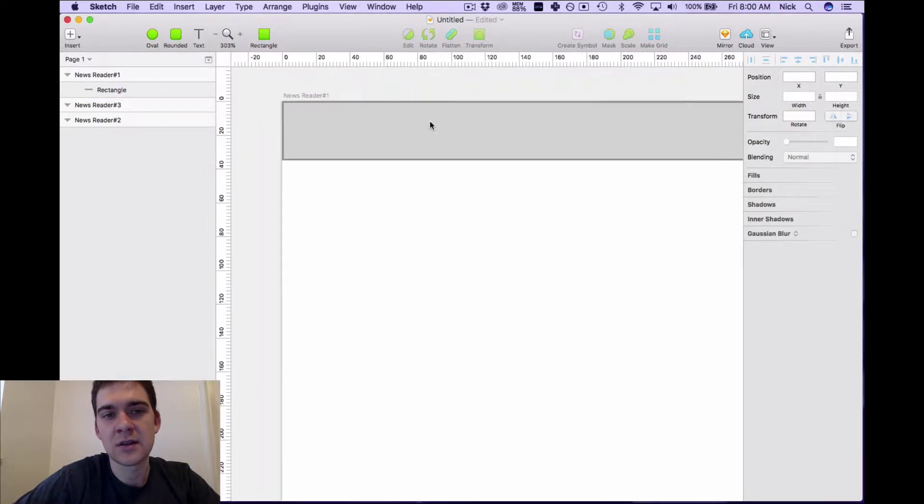
click(330, 152)
scroll(340, 153, up, 5)
scroll(340, 153, left, 5)
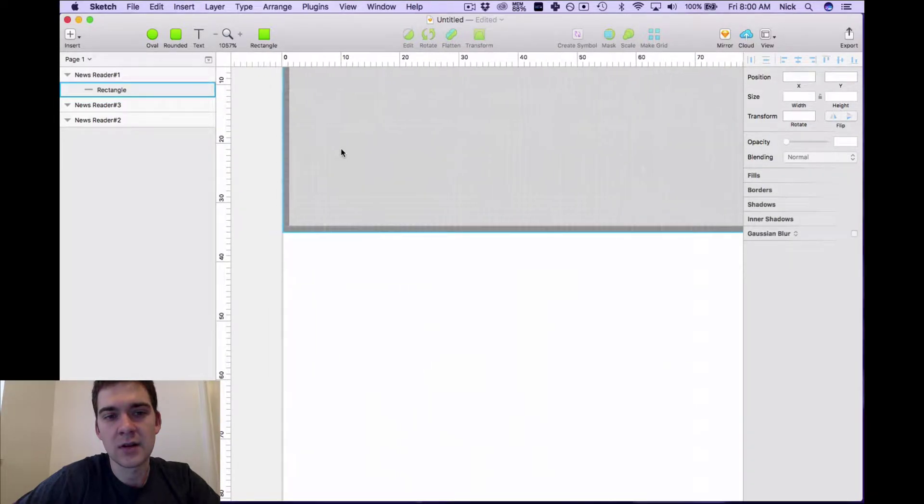
scroll(317, 201, up, 5)
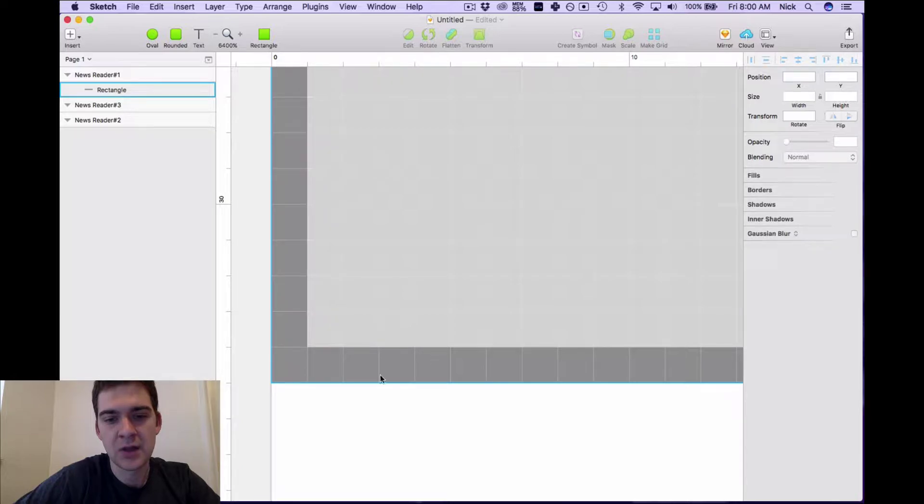
click(336, 358)
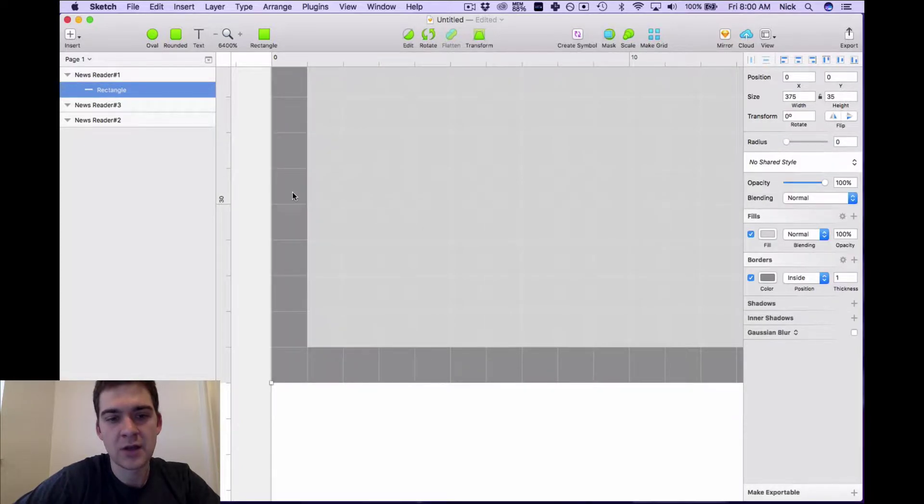
scroll(293, 192, down, 3)
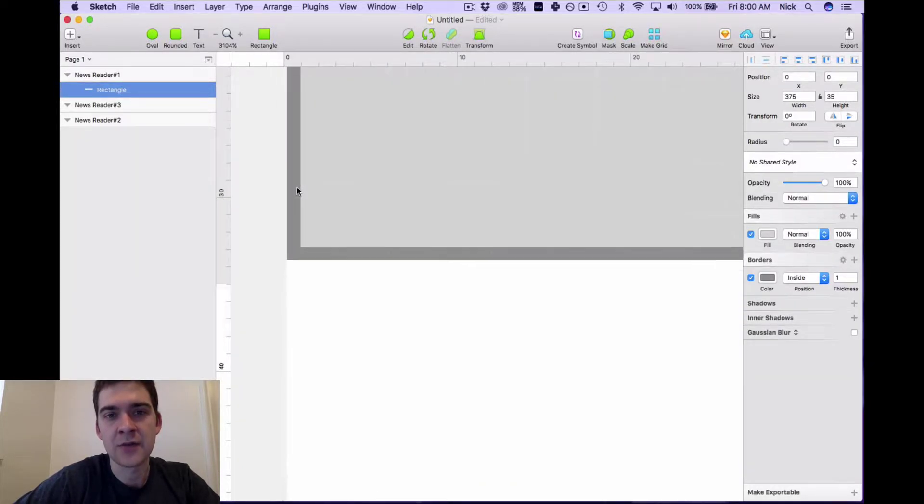
scroll(297, 191, down, 6)
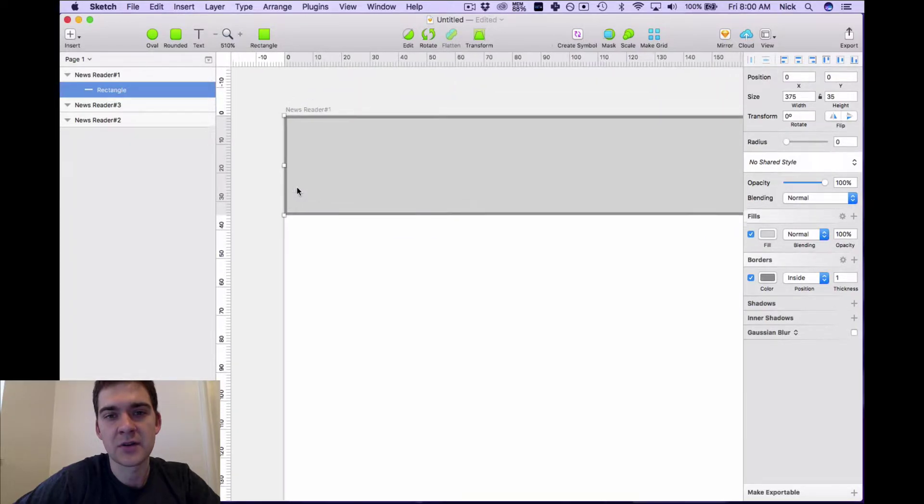
scroll(296, 191, down, 3)
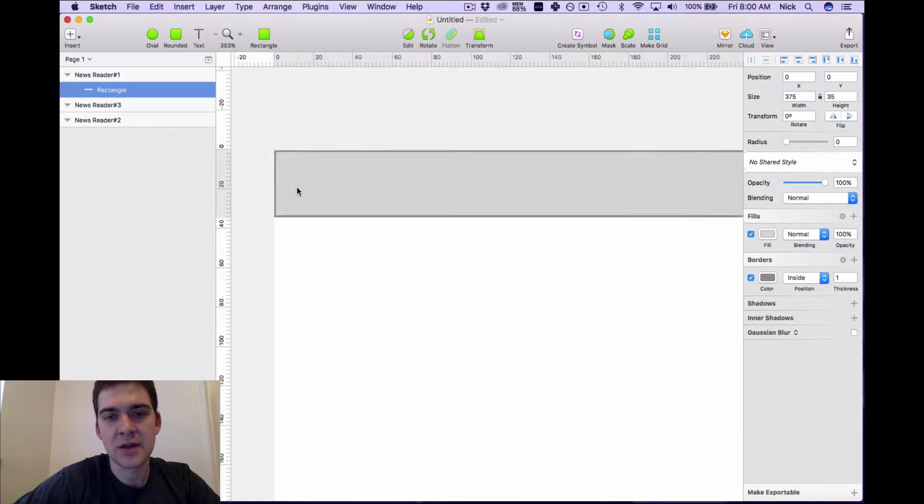
scroll(297, 191, down, 5)
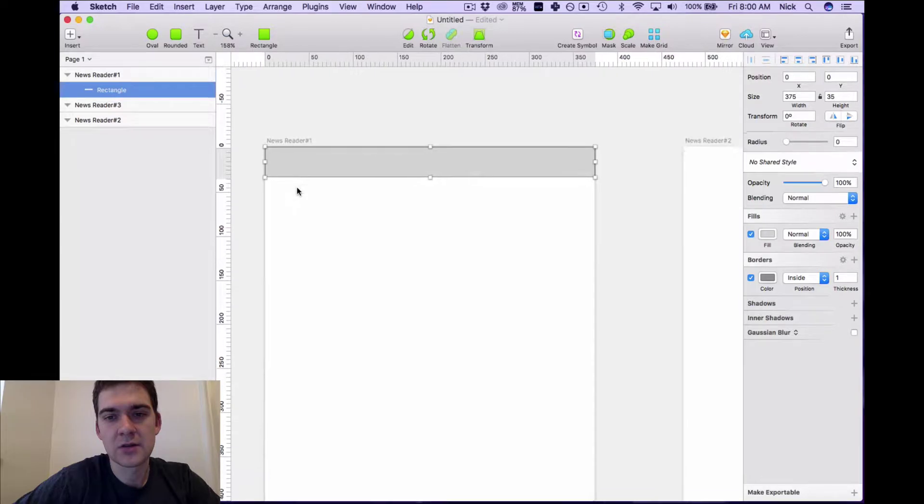
scroll(432, 196, down, 1)
click(613, 209)
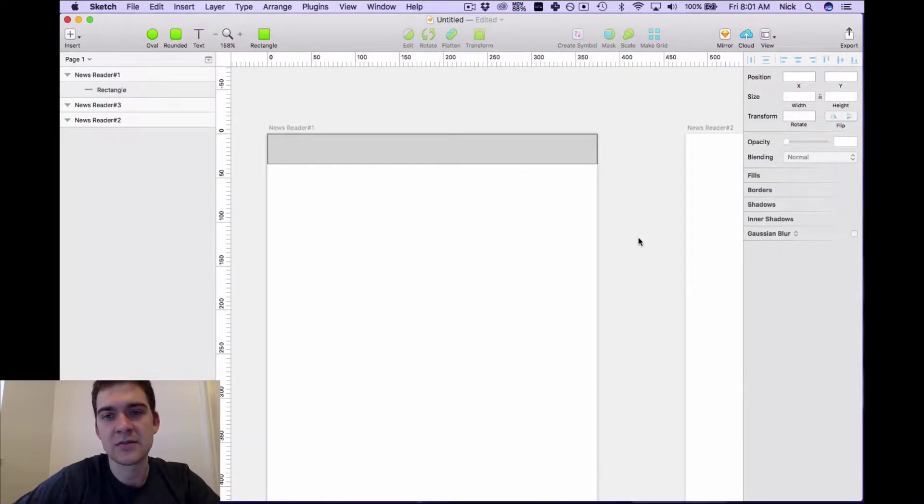
scroll(506, 147, down, 1)
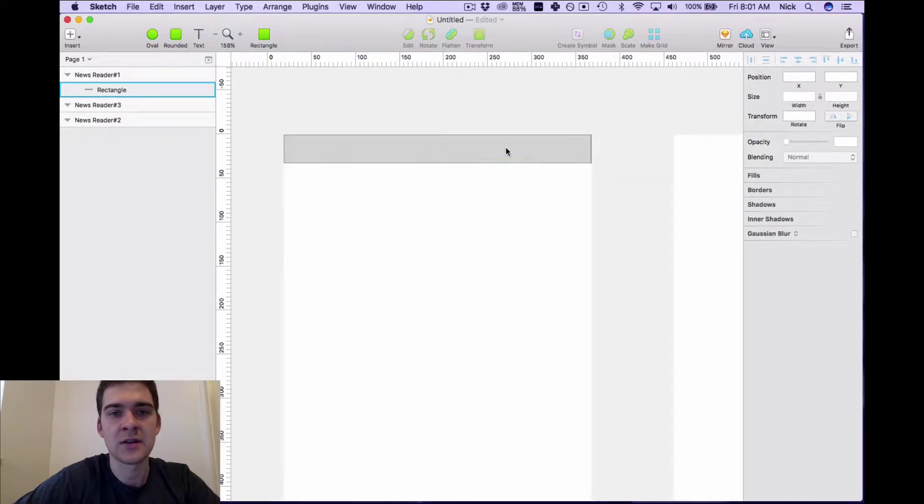
scroll(507, 147, down, 2)
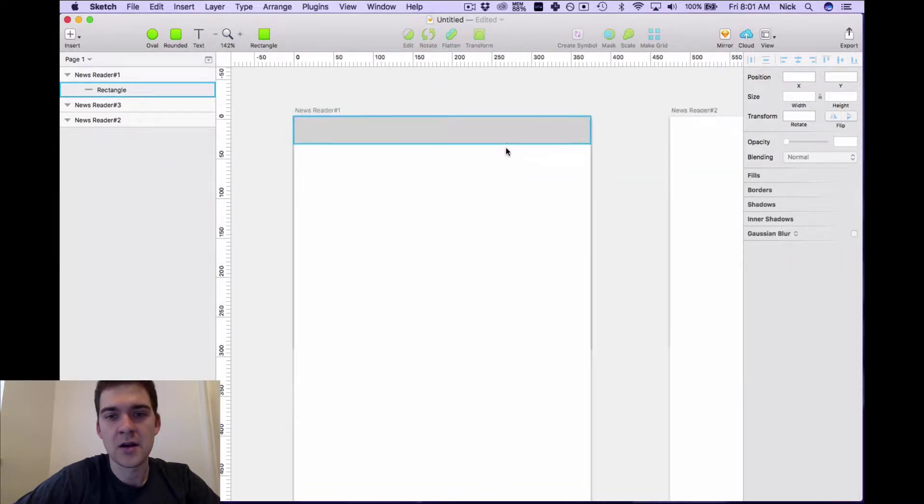
- Draw a small square block and a wider block beside it under the header
click(264, 34)
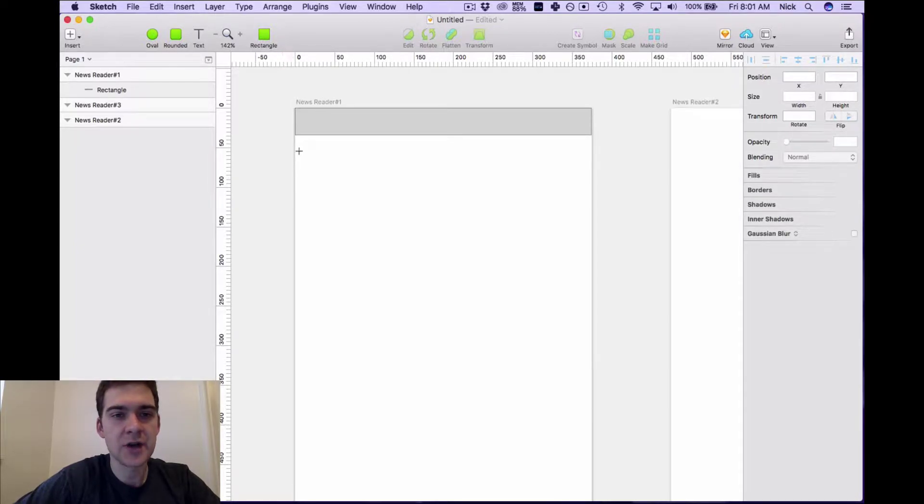
drag(295, 139, 356, 185)
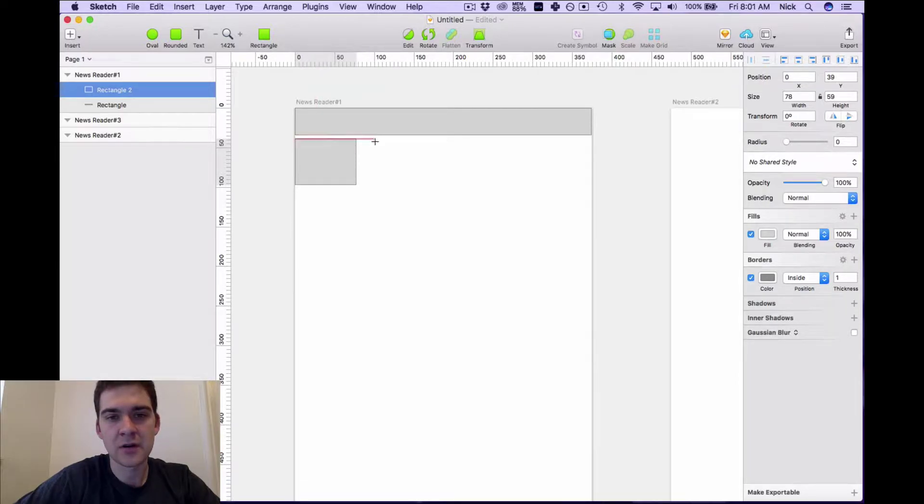
drag(376, 143, 525, 186)
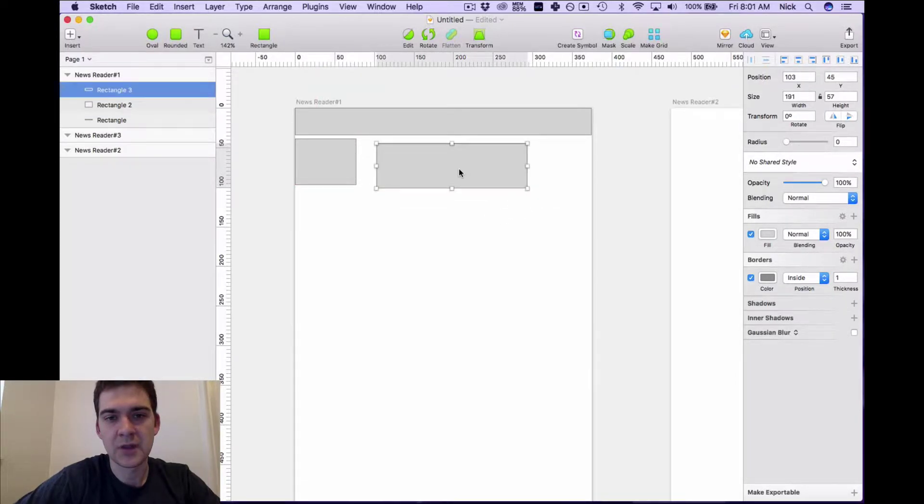
drag(458, 169, 450, 167)
click(495, 253)
- Draw a large full-width 375×277 block starting at 0,0
scroll(496, 252, down, 5)
scroll(495, 252, down, 3)
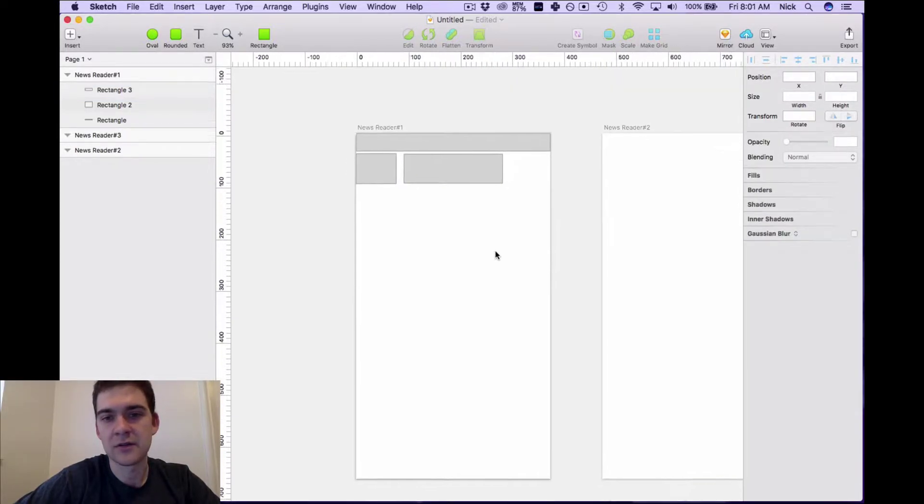
scroll(496, 252, right, 2)
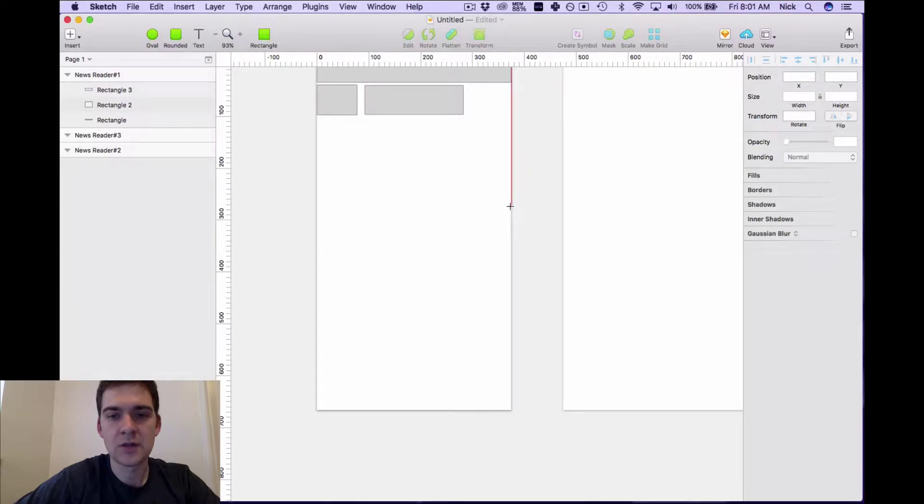
drag(510, 207, 316, 76)
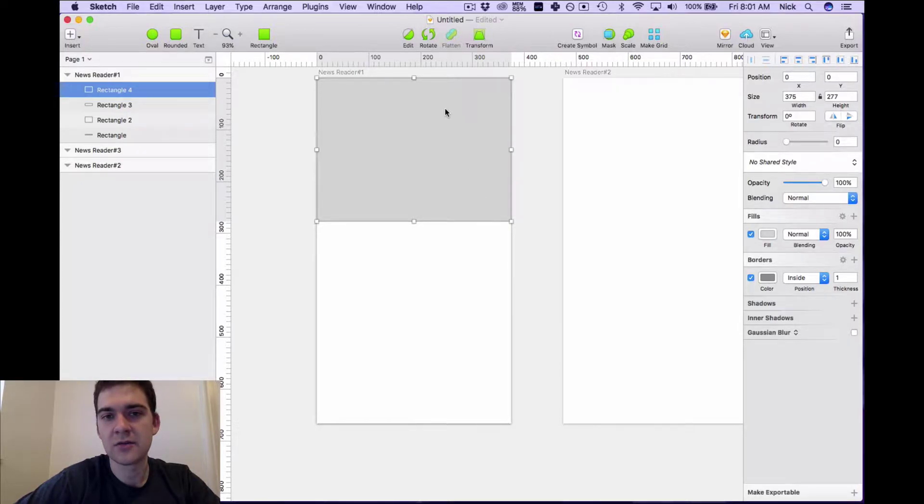
- Move the large block below the two boxes and step its width and height up
drag(446, 112, 444, 171)
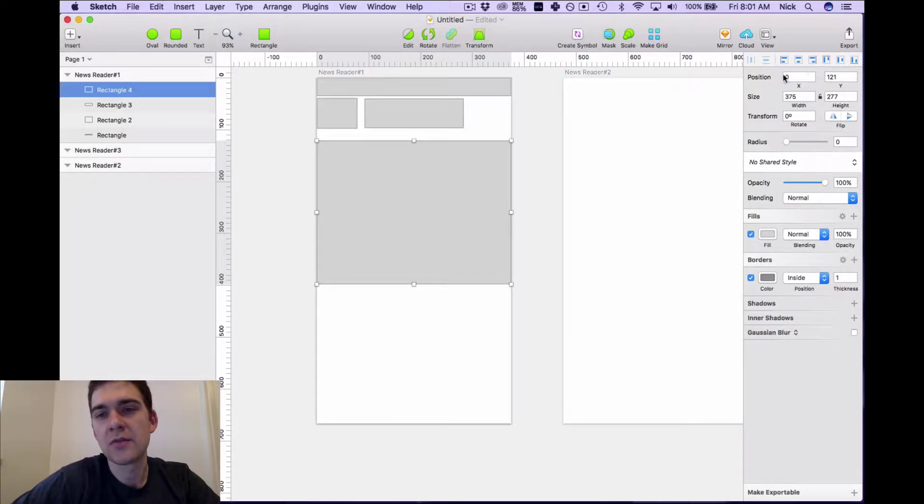
drag(441, 183, 426, 199)
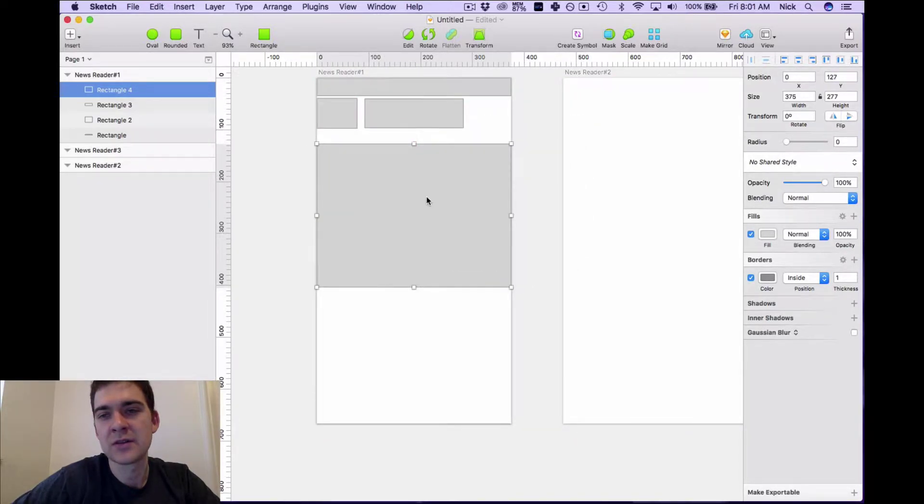
click(811, 95)
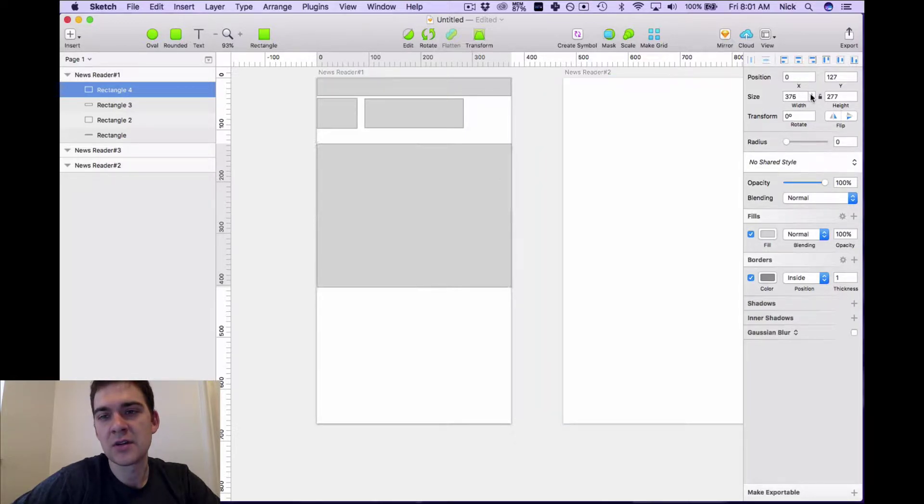
click(811, 95)
click(811, 95)
click(811, 95)
click(811, 95)
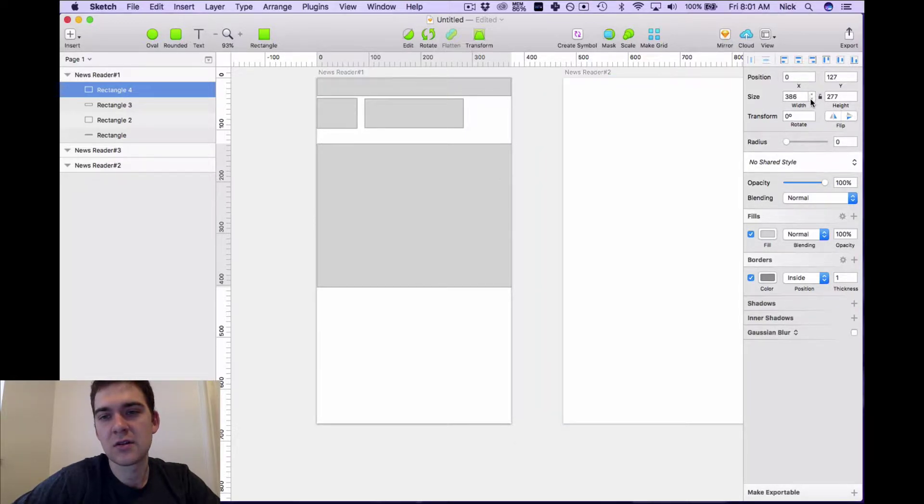
click(811, 95)
click(854, 94)
click(854, 94)
click(855, 94)
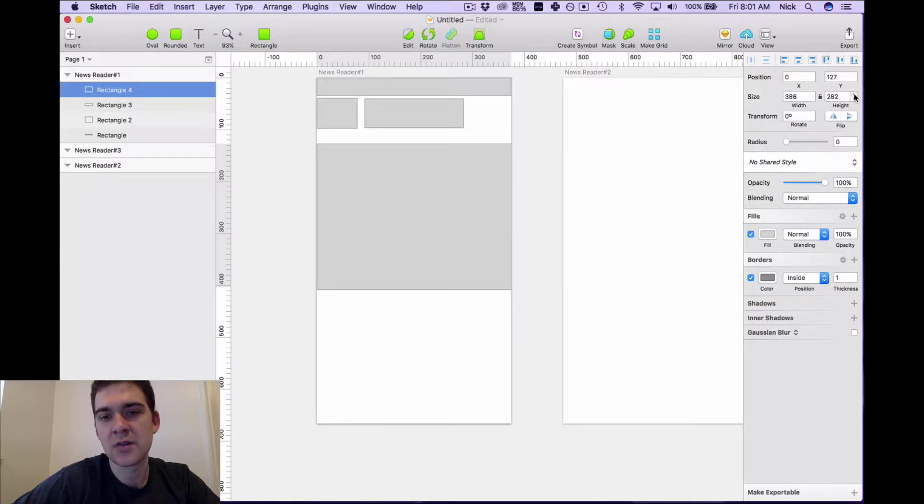
click(854, 95)
click(854, 95)
click(854, 94)
click(854, 95)
click(854, 95)
click(854, 95)
click(855, 95)
click(854, 94)
click(854, 95)
click(855, 95)
click(855, 95)
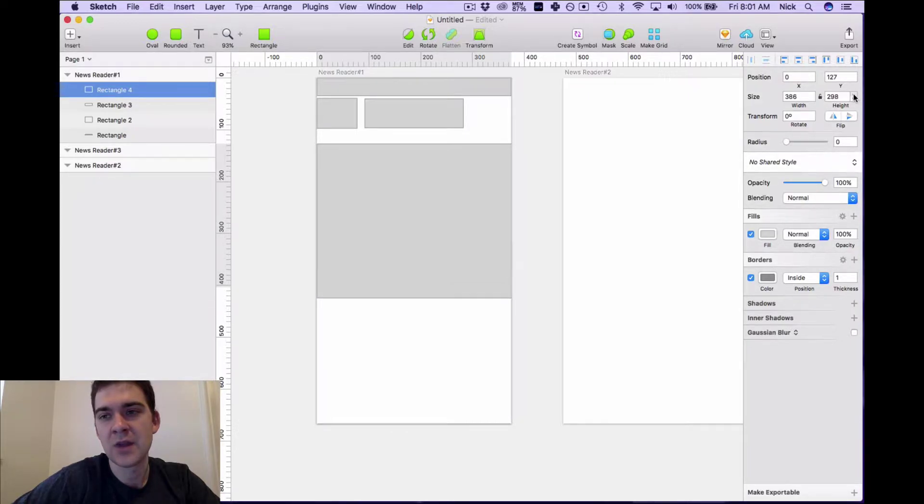
- Lock proportions, enlarge the block to 399×308.04, and align it to the left edge
click(820, 96)
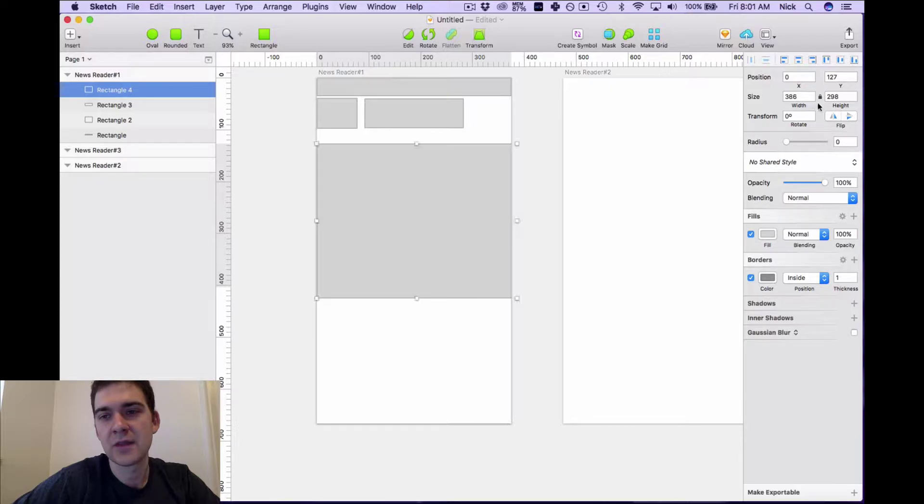
click(812, 95)
click(812, 94)
click(812, 95)
click(812, 95)
click(812, 95)
click(812, 94)
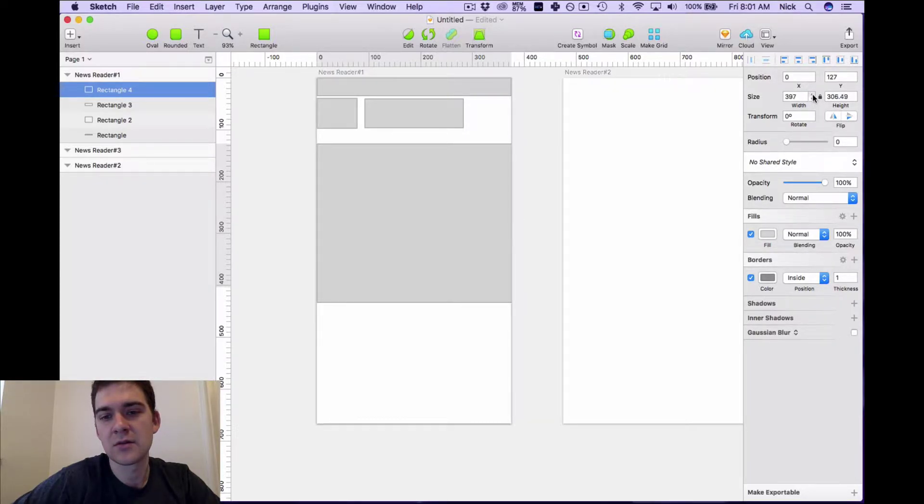
click(812, 95)
click(812, 94)
mouse_move(436, 195)
mouse_down()
mouse_move(482, 194)
mouse_move(436, 194)
mouse_up()
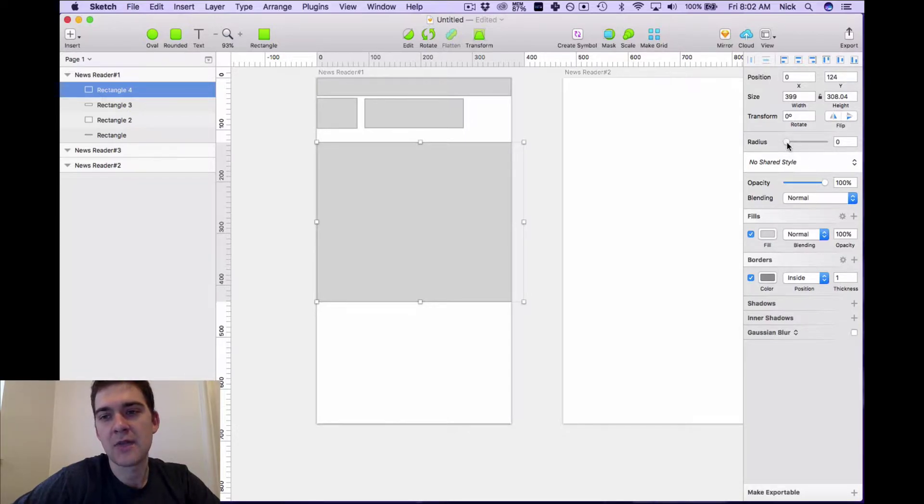
- Round the large block's corners to radius 6
drag(787, 143, 813, 137)
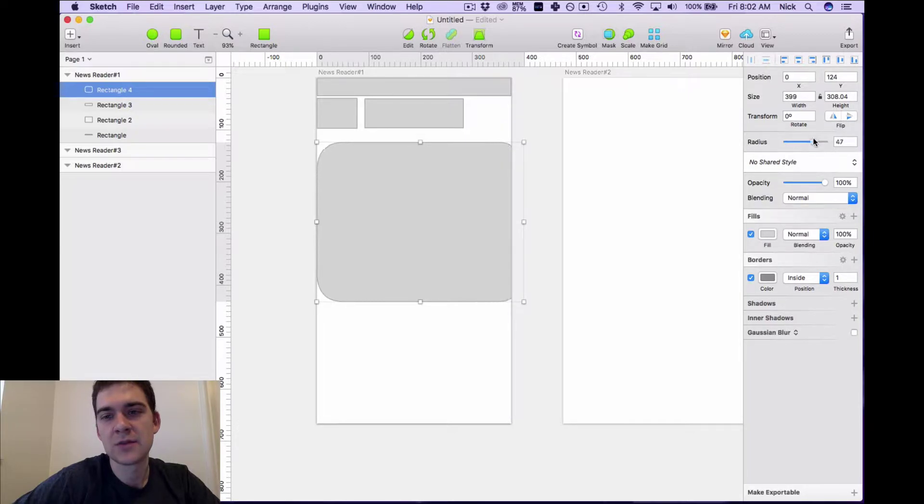
drag(458, 219, 479, 221)
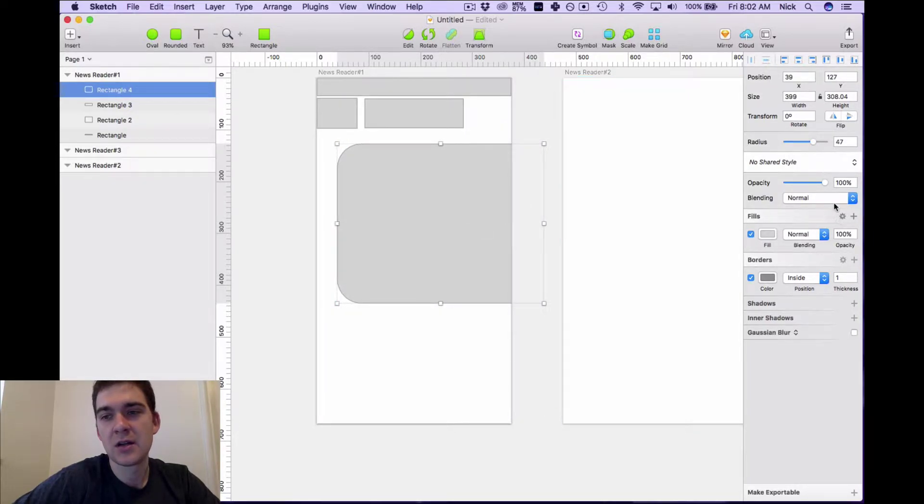
mouse_move(813, 141)
mouse_down()
mouse_move(803, 145)
mouse_move(821, 145)
mouse_move(798, 143)
mouse_up()
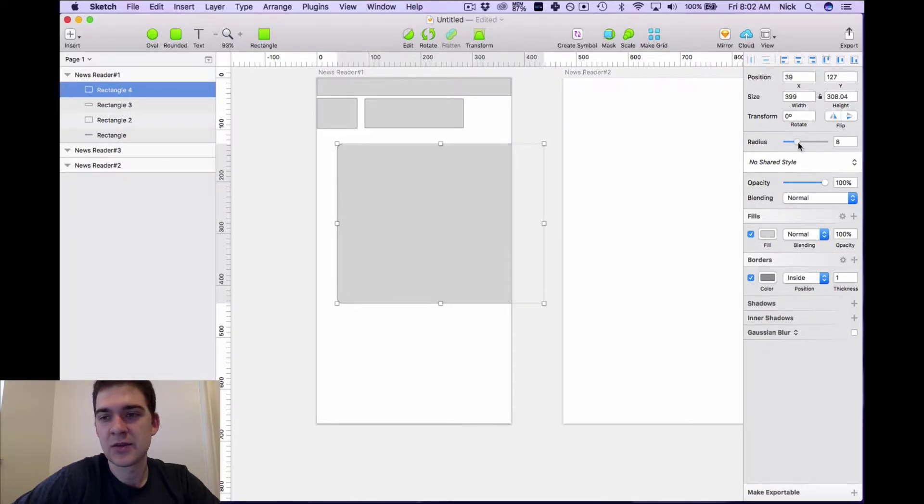
click(822, 163)
click(821, 164)
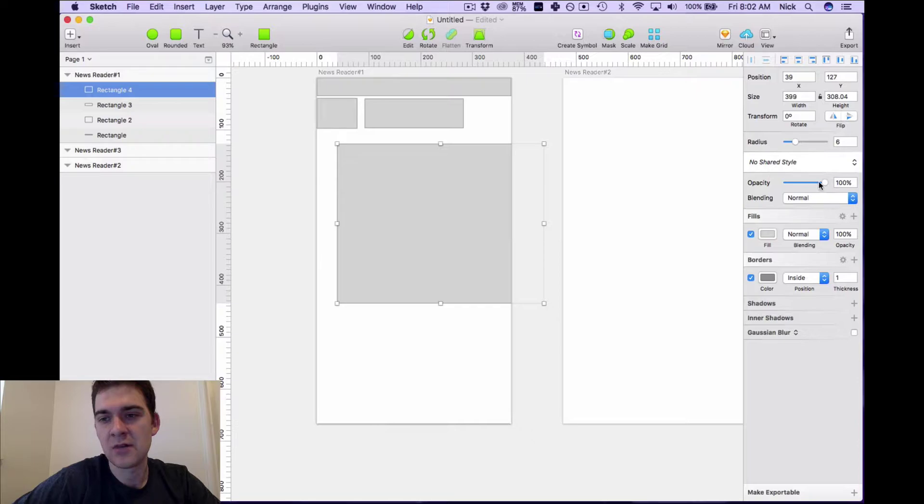
- Keep the block at 100% opacity and move it to X 12, Y 145
drag(826, 182, 797, 186)
drag(385, 237, 379, 181)
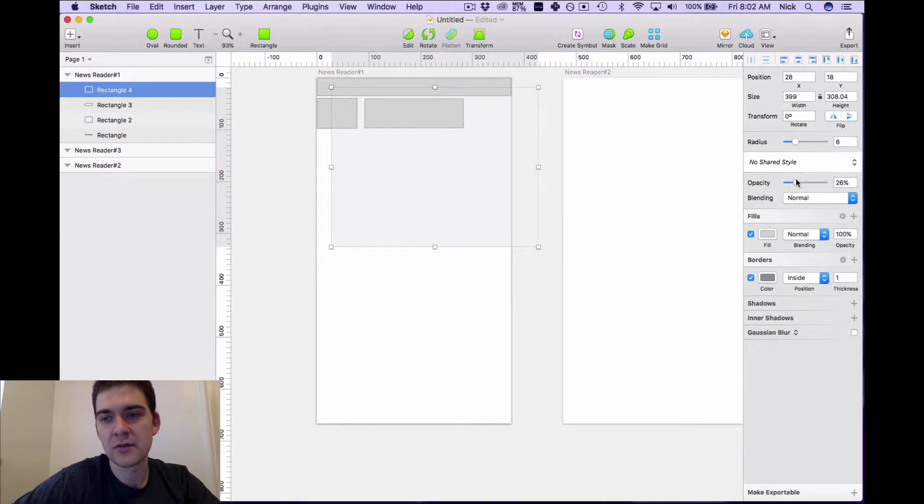
drag(795, 181, 831, 182)
drag(472, 154, 464, 221)
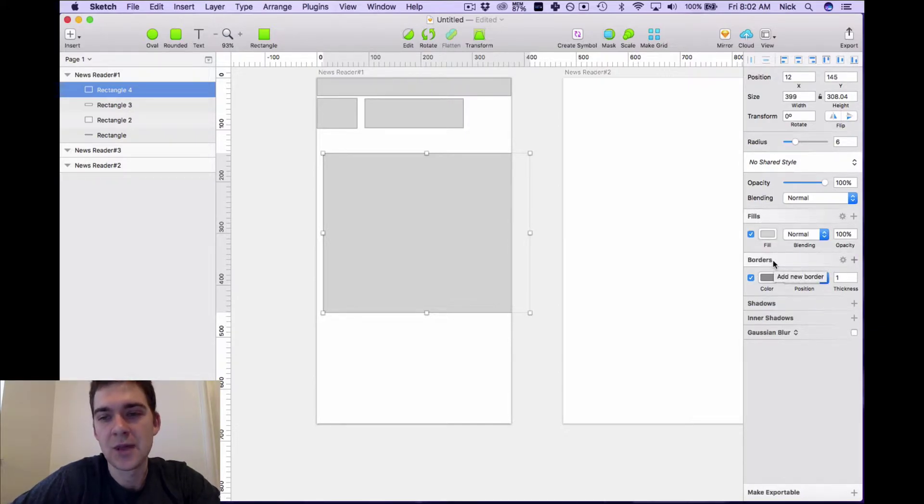
- Keep the large block's border and fill, and change its fill colour to a dark grey
click(750, 278)
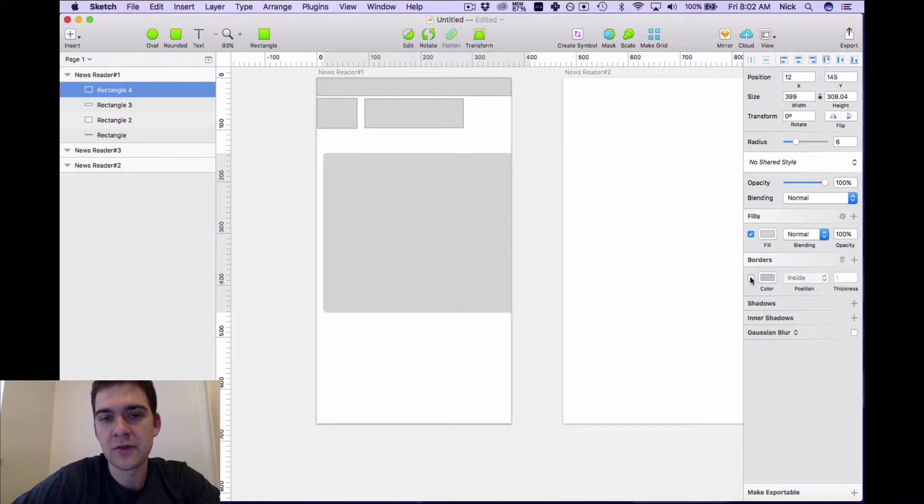
click(750, 278)
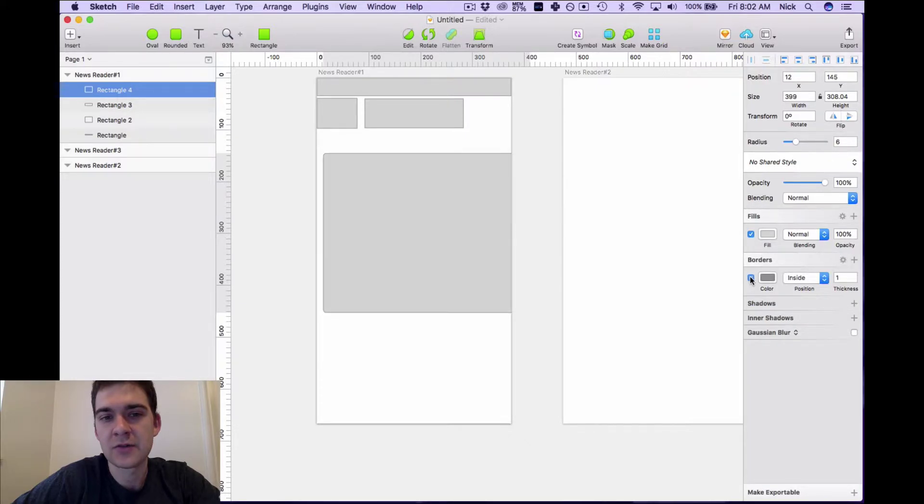
click(750, 235)
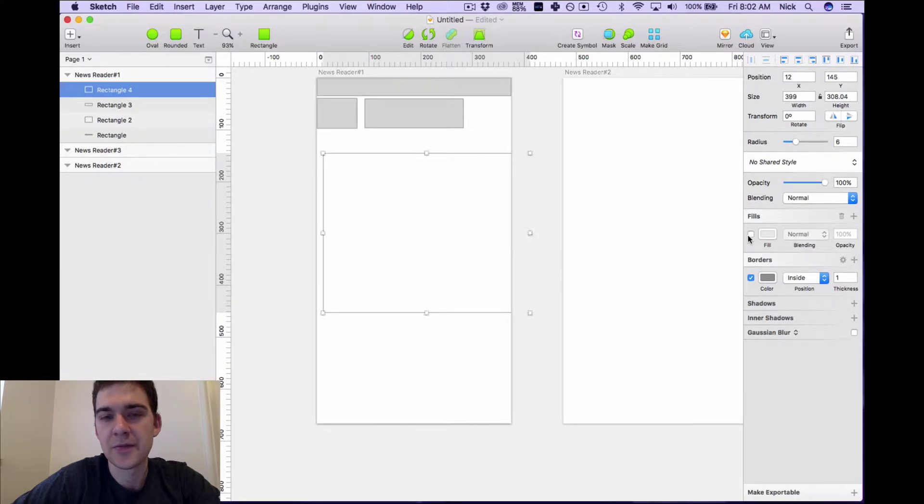
click(749, 235)
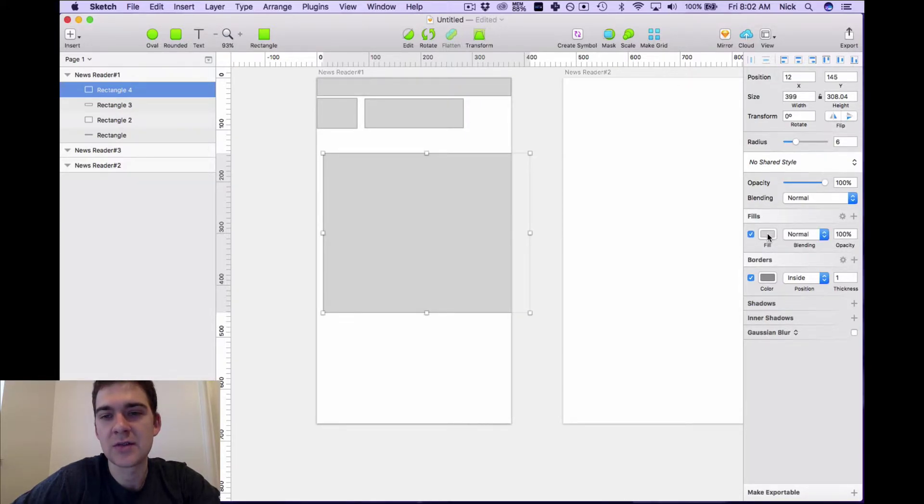
click(766, 234)
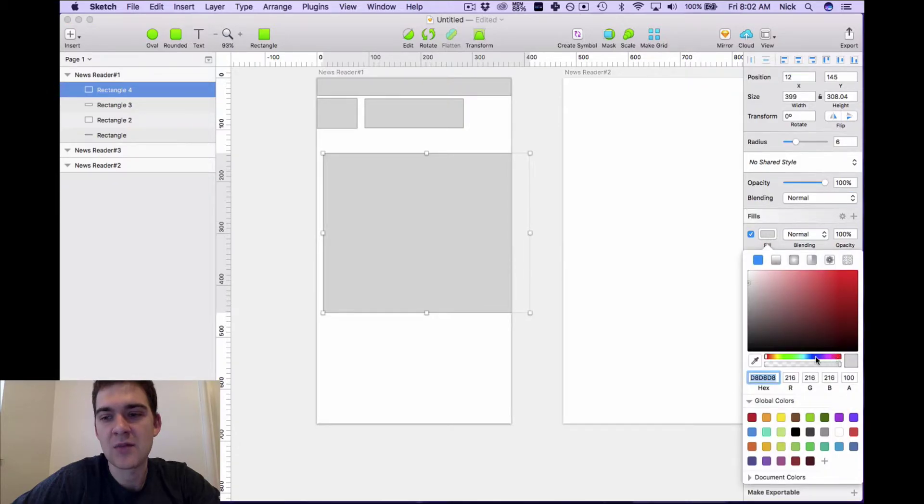
click(756, 325)
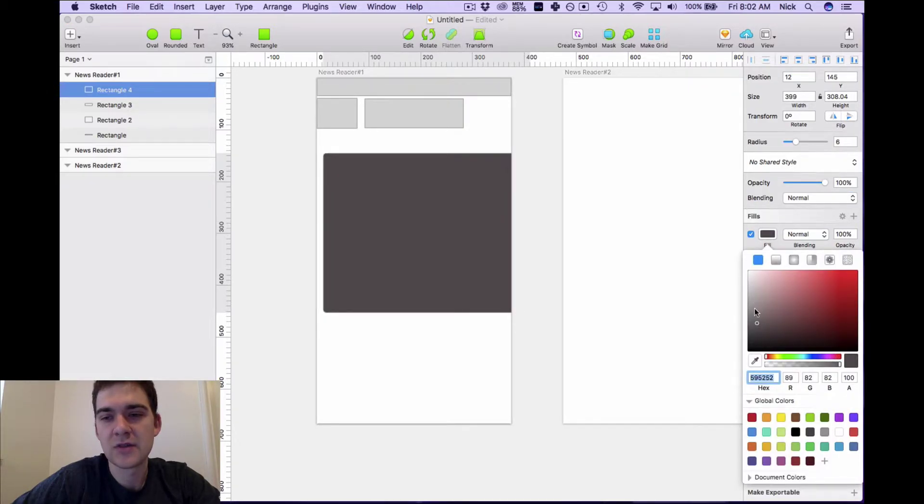
click(755, 309)
click(533, 177)
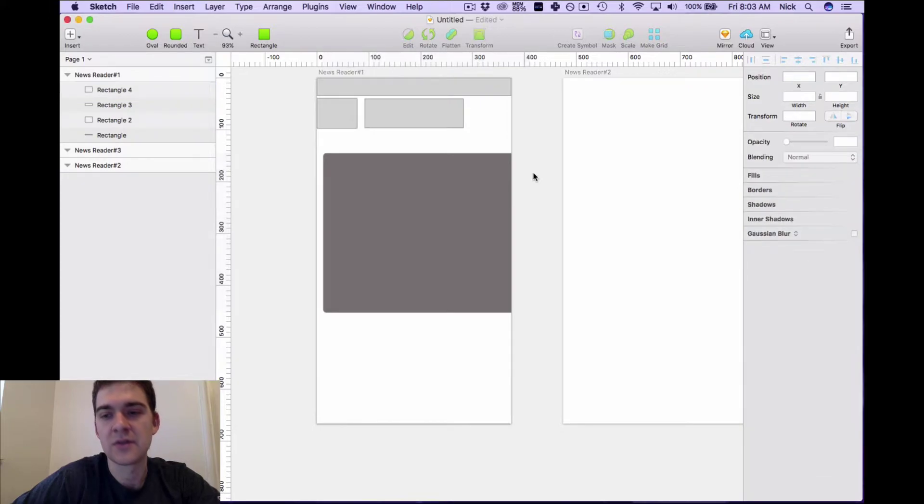
- Move the dark block to 0,0 and resize it to the artboard's full 375 width
click(454, 216)
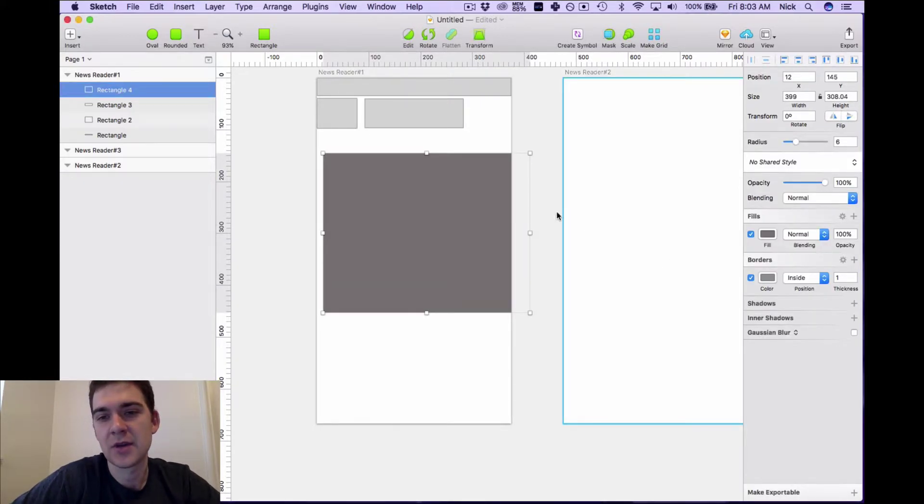
drag(453, 201, 446, 126)
drag(523, 157, 511, 159)
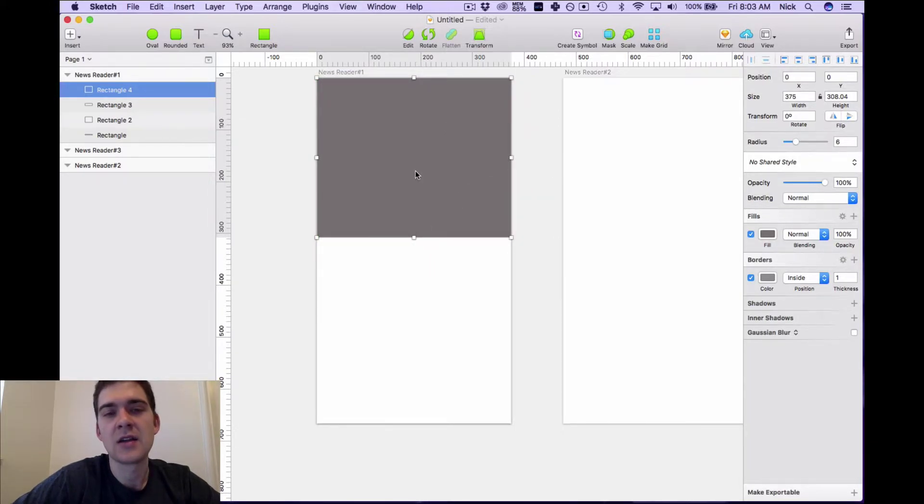
- Send the dark block (Rectangle 4) to the back, then select the small left header box
click(277, 6)
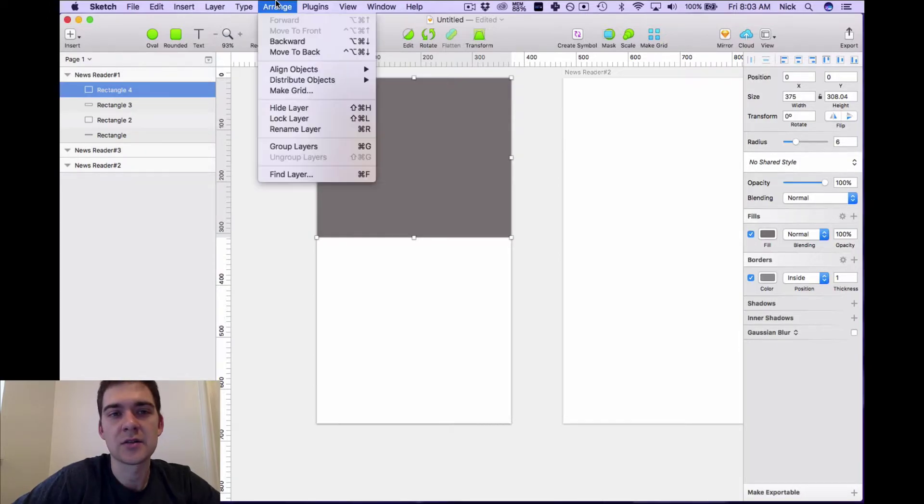
click(324, 53)
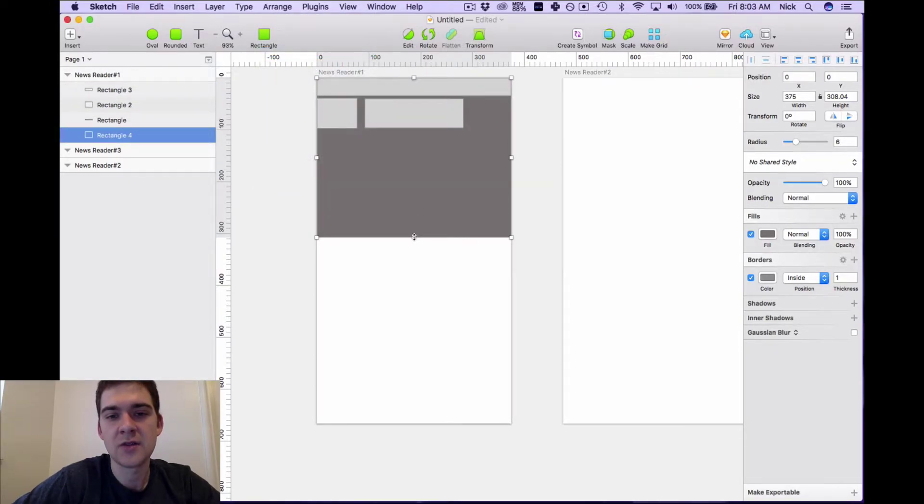
drag(413, 237, 414, 239)
click(533, 248)
scroll(536, 248, up, 2)
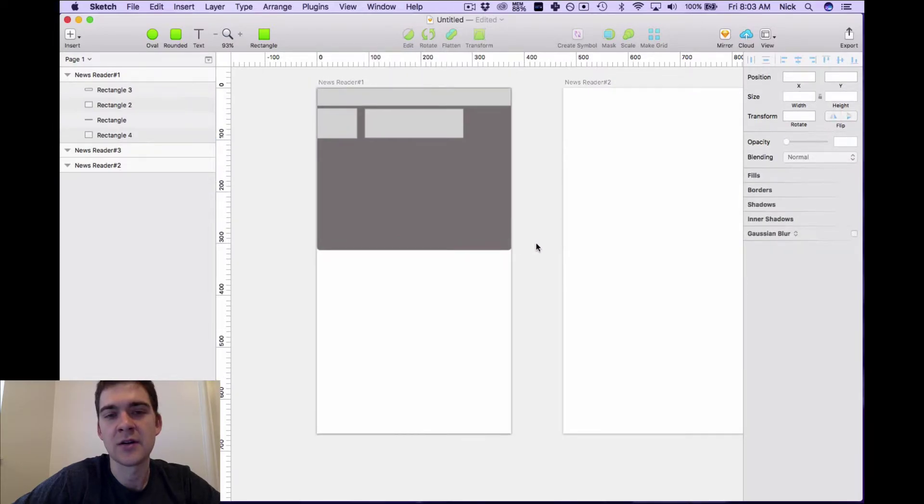
click(345, 124)
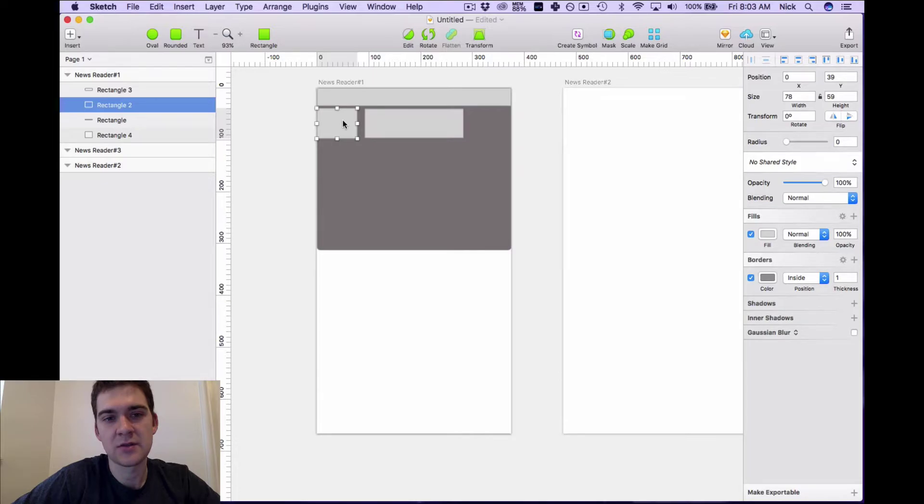
- Draw a small 83×37 thumbnail box just below the dark block and nudge it into place
click(264, 35)
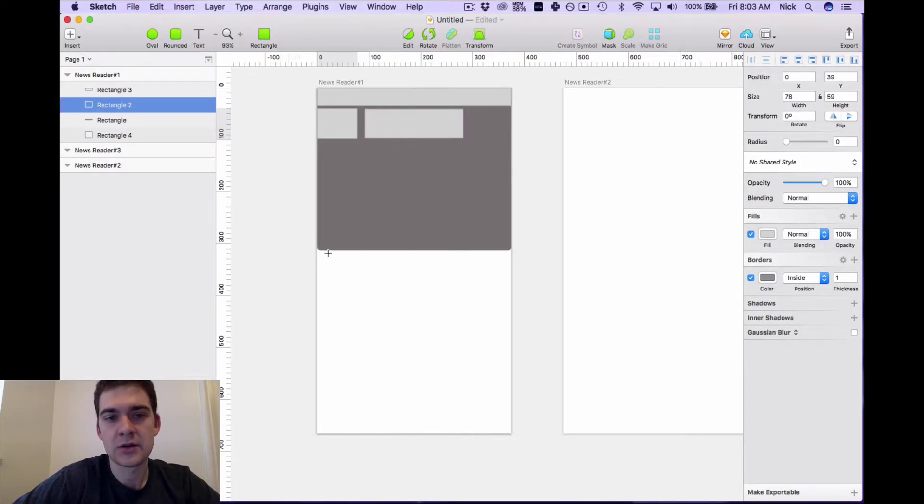
mouse_move(325, 239)
mouse_down()
mouse_move(348, 268)
mouse_move(370, 274)
mouse_up()
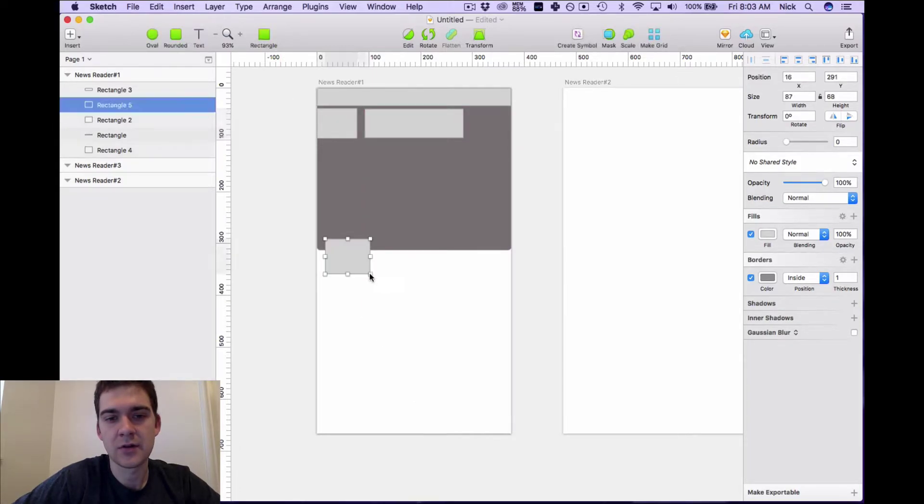
click(403, 296)
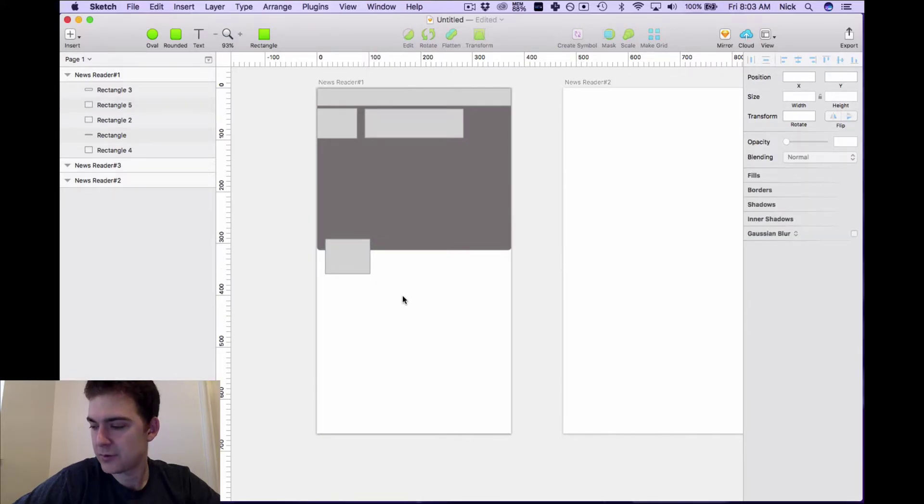
mouse_move(356, 246)
mouse_down()
mouse_move(351, 268)
mouse_move(357, 264)
mouse_up()
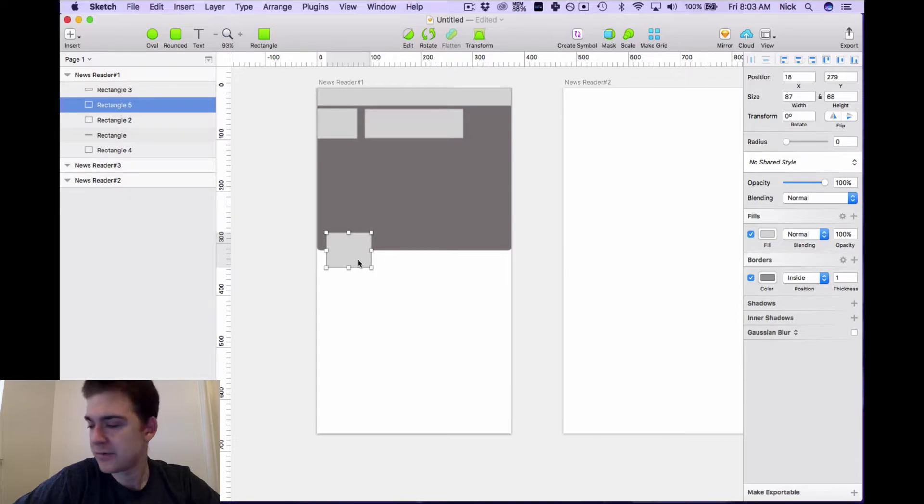
- Draw a headline bar beside the thumbnail and a thin 242×14 line beneath it at X 118
key(r)
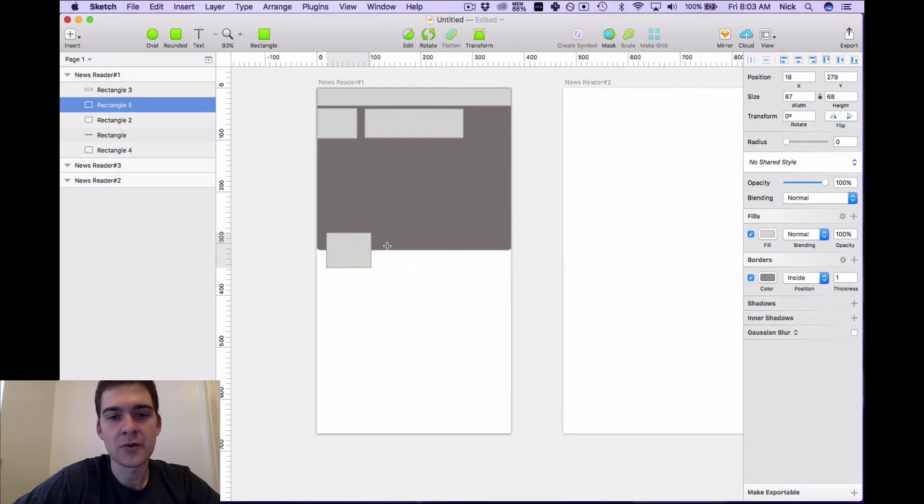
drag(378, 248, 460, 267)
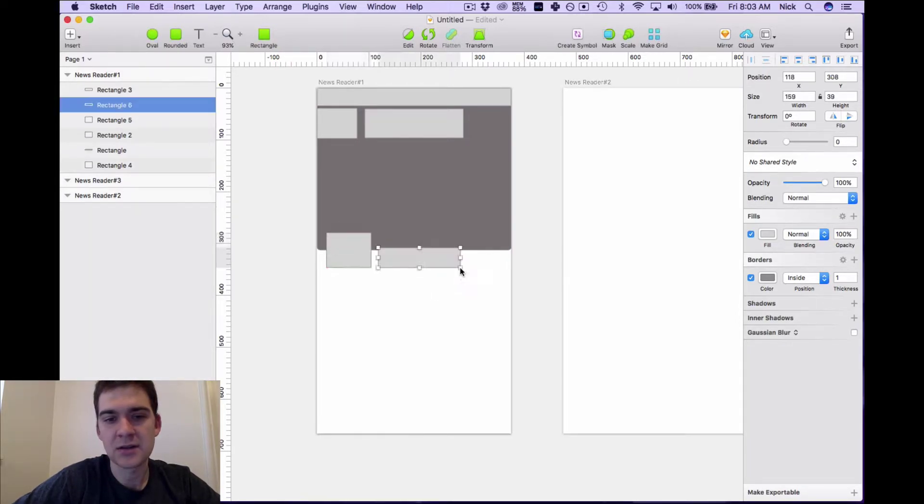
click(263, 35)
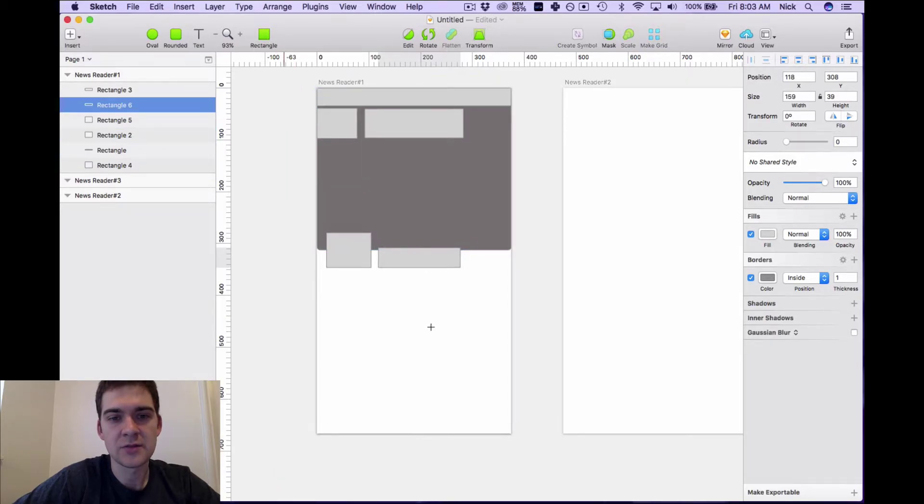
drag(372, 275, 496, 283)
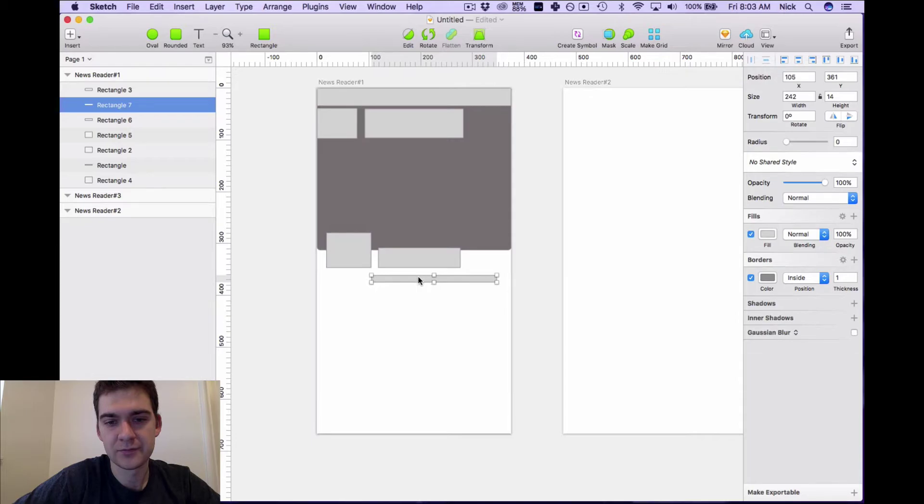
drag(418, 280, 425, 280)
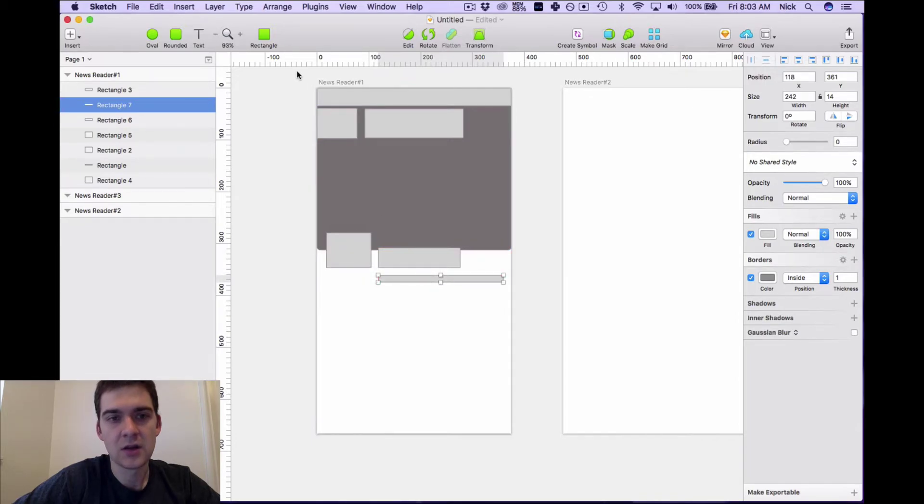
- Draw a large 342×216 content block below the thin line
click(265, 35)
drag(327, 289, 503, 401)
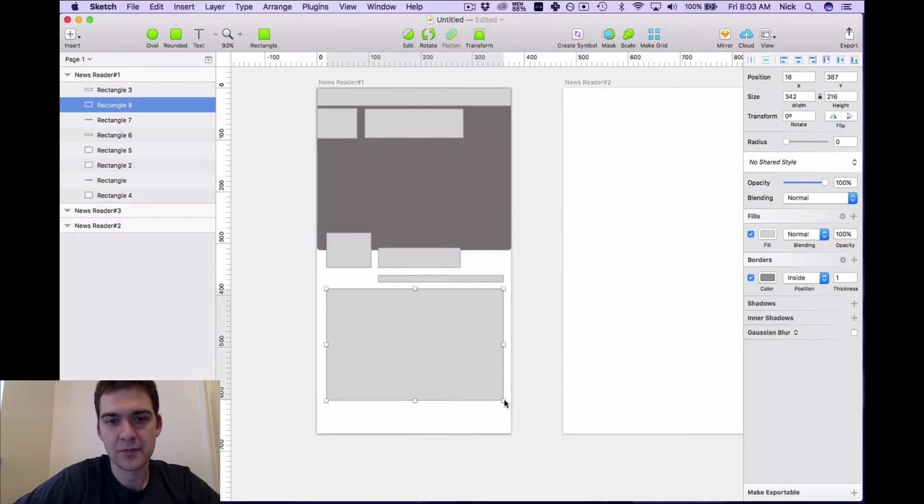
click(543, 368)
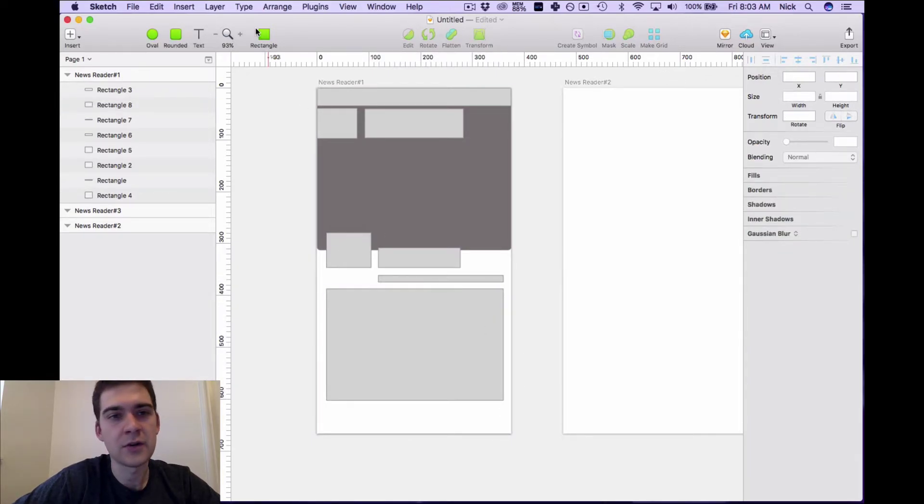
click(271, 30)
- Draw three bottom-row blocks on News Reader#1: small at left, wide in the middle, small at right
scroll(361, 395, down, 2)
drag(326, 396, 370, 414)
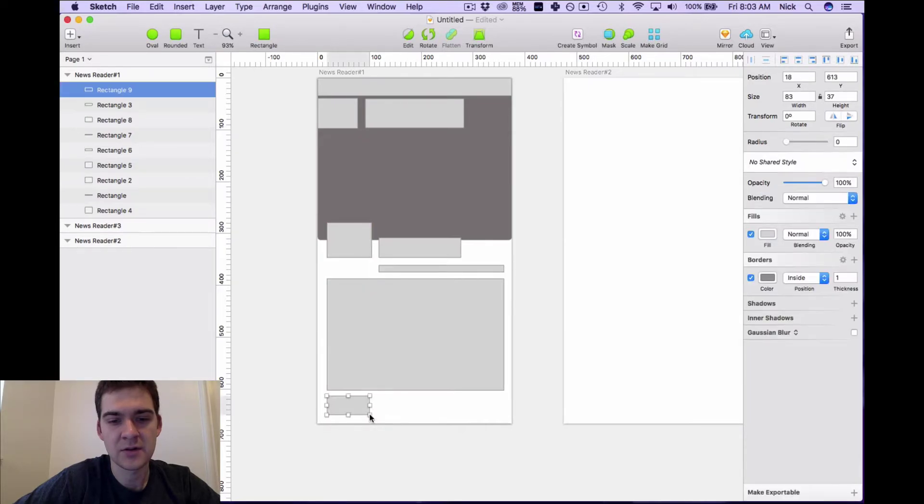
click(265, 36)
drag(376, 396, 469, 414)
click(264, 36)
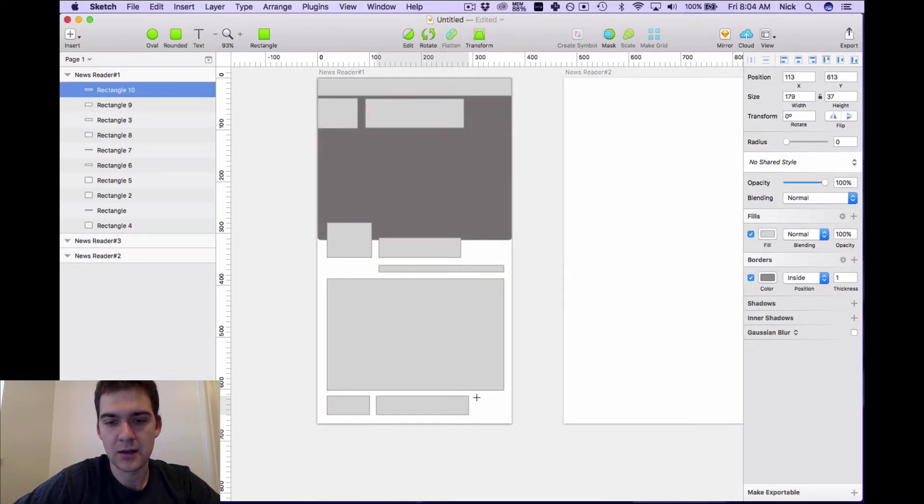
key(Escape)
click(513, 326)
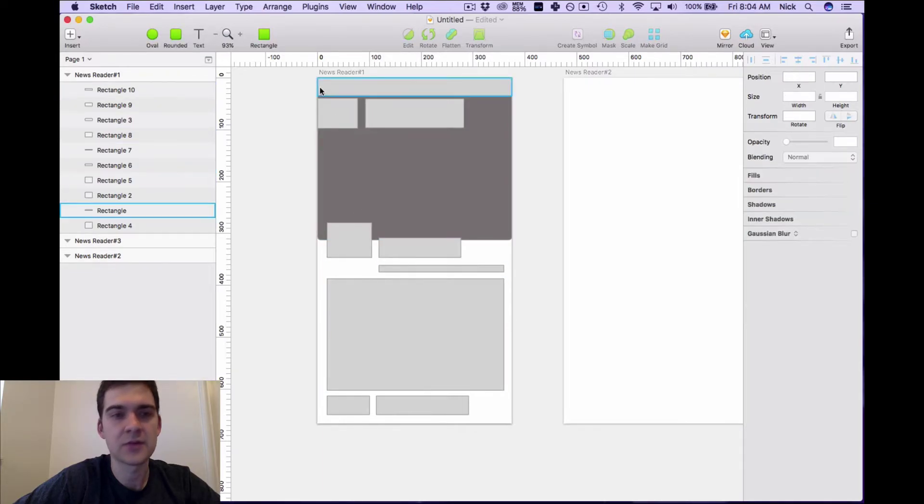
click(264, 36)
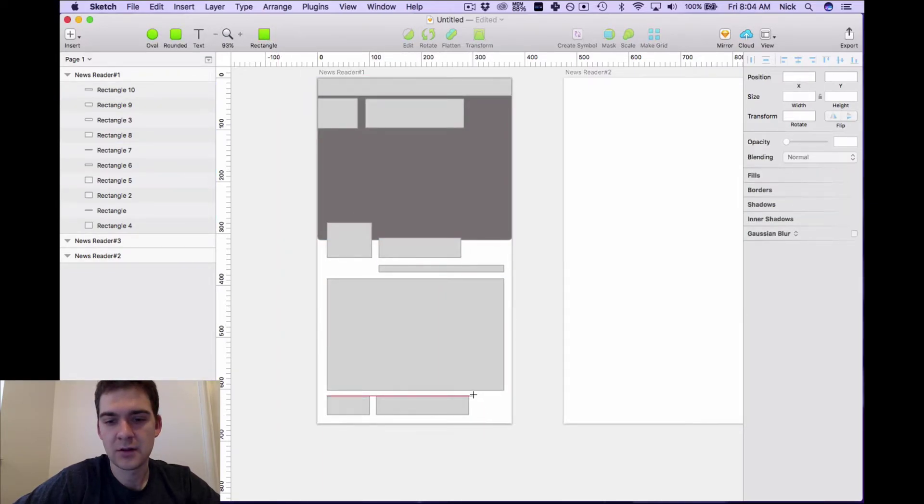
drag(473, 396, 503, 415)
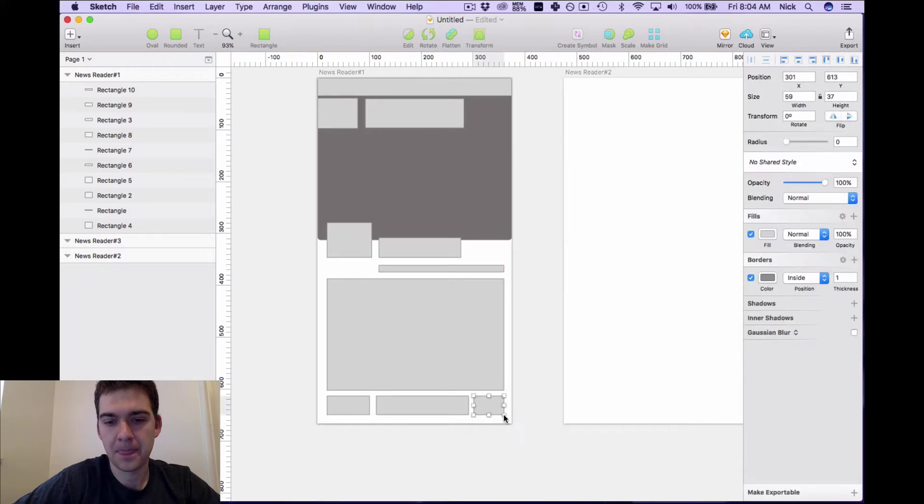
click(540, 411)
scroll(541, 412, right, 3)
scroll(541, 412, up, 1)
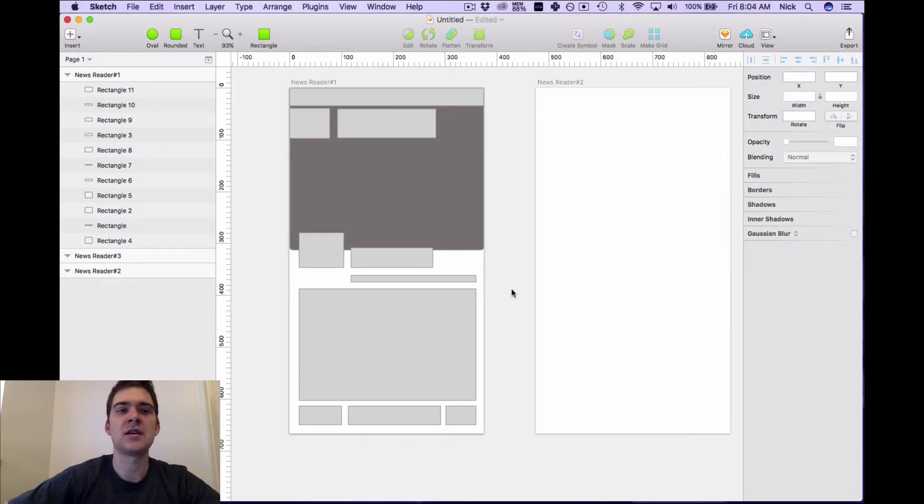
- Start saving the document into the TechustlerDesigns > Warmup_Sketch folder
click(139, 6)
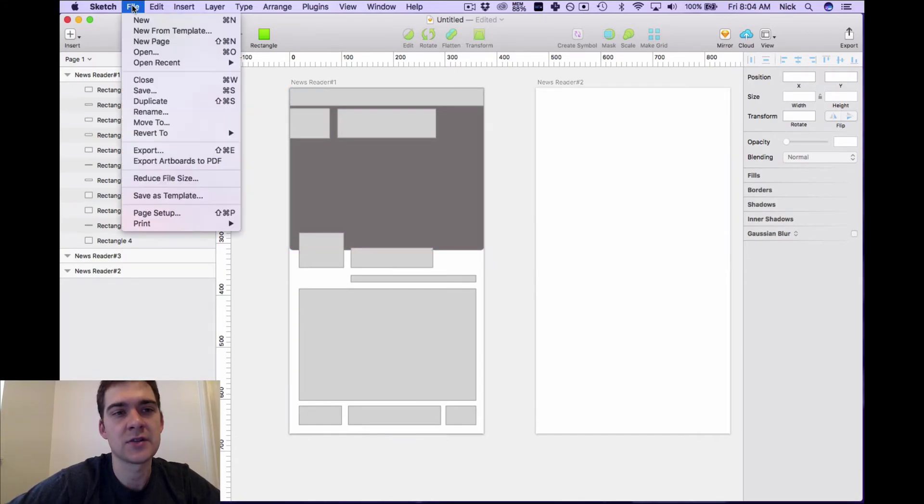
click(177, 91)
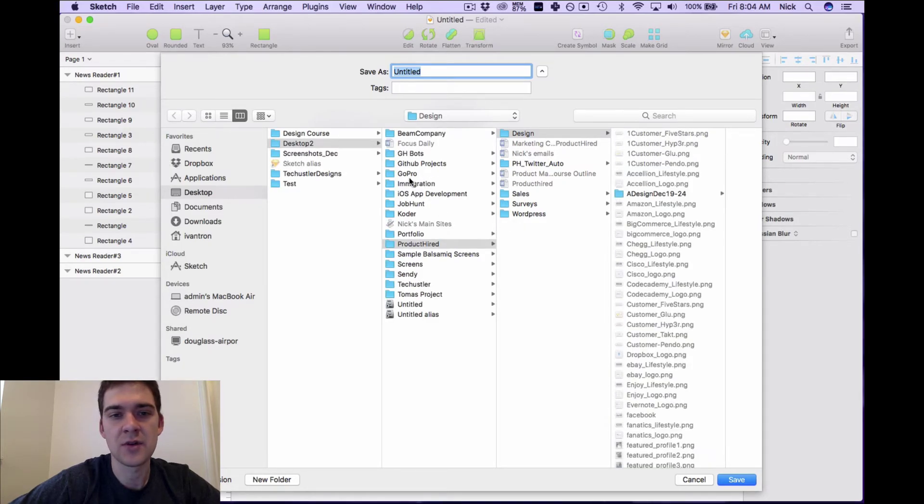
click(342, 172)
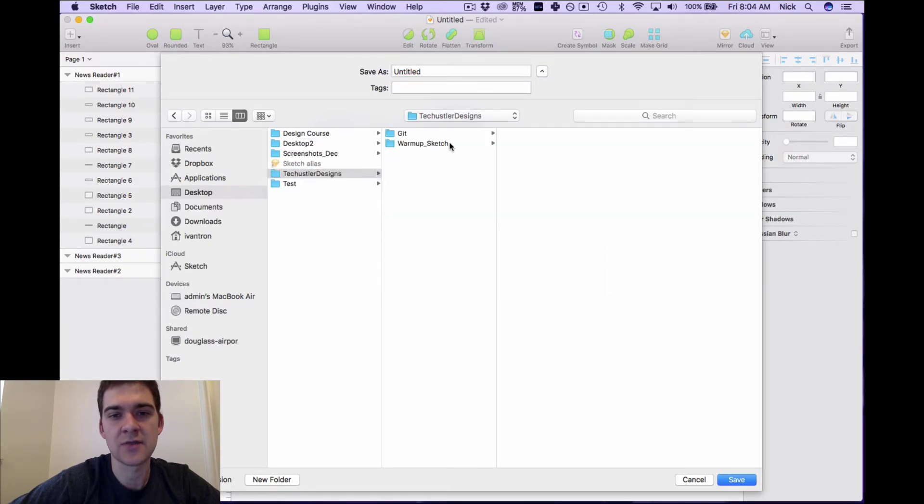
click(423, 144)
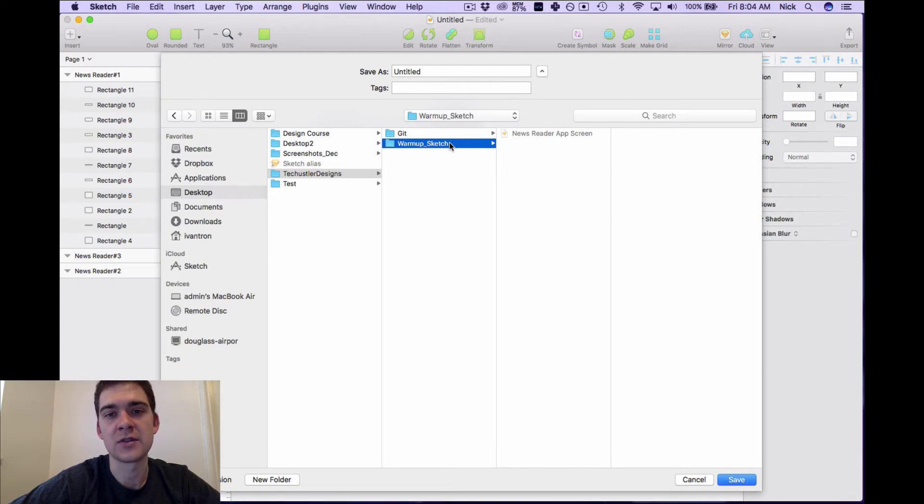
- Replace the default file name, typing 'News Reader Wireframes' as the save name
double_click(432, 71)
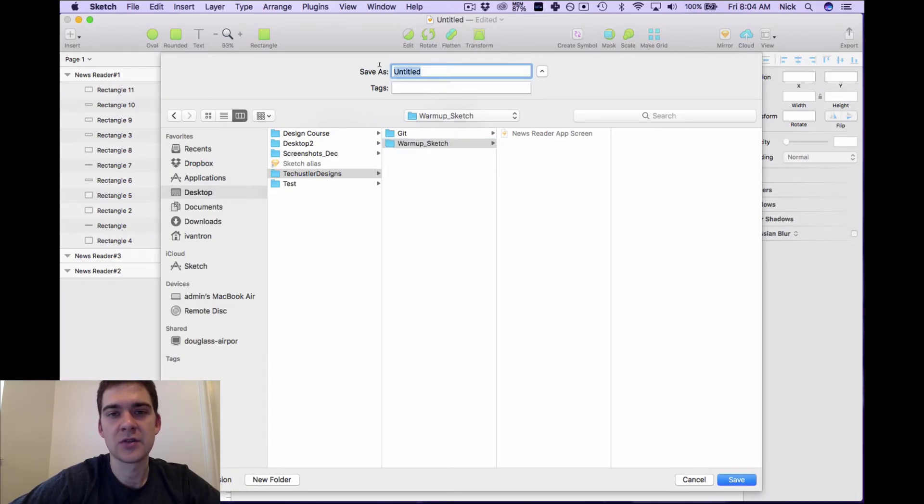
text(News Reader p)
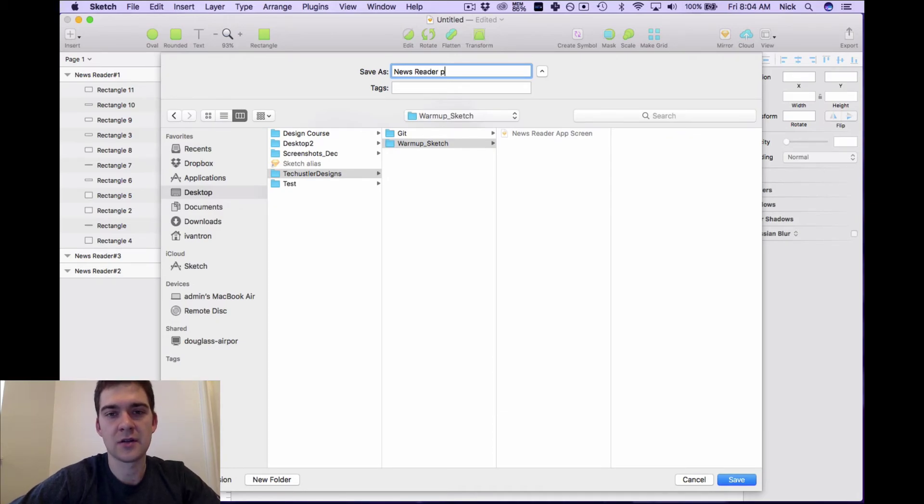
key(BackSpace)
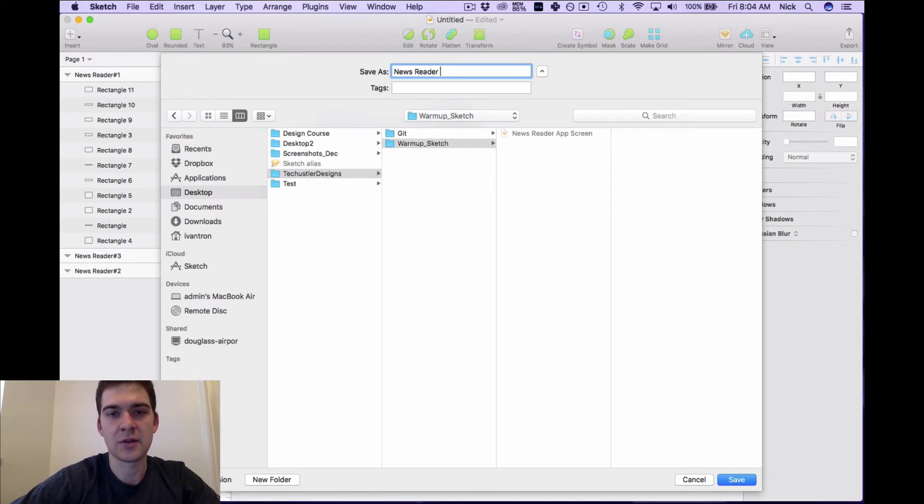
text(Applica)
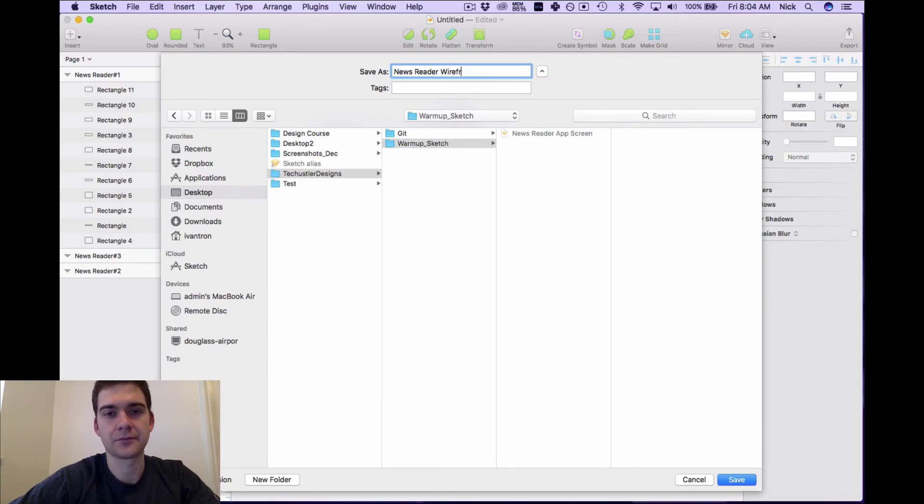
text(mesmes)
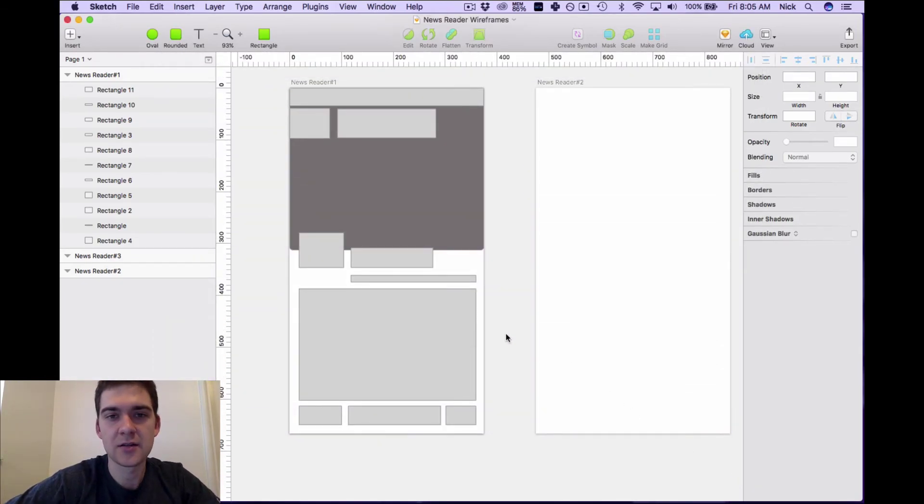
scroll(506, 337, right, 5)
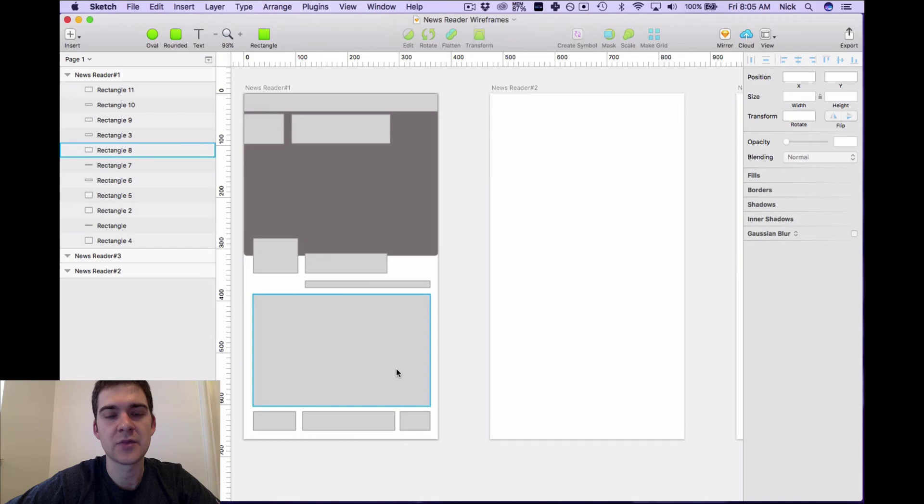
scroll(396, 368, right, 10)
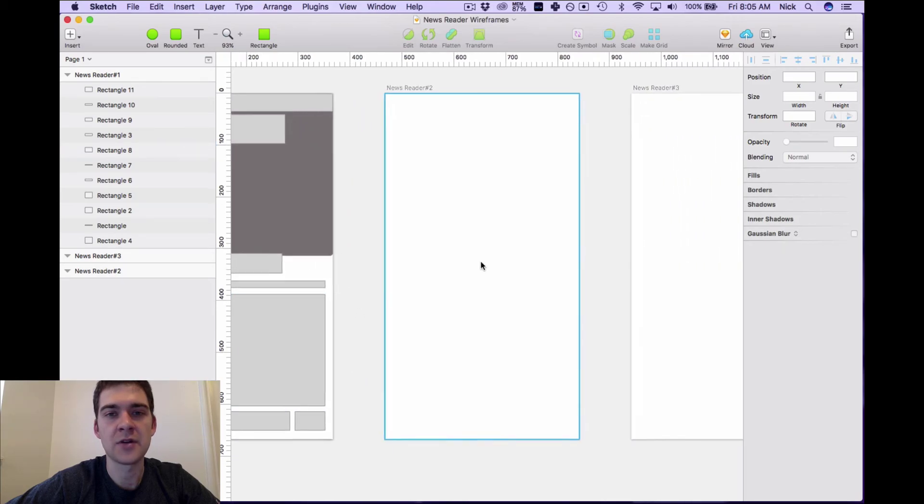
scroll(480, 265, right, 8)
scroll(500, 357, left, 10)
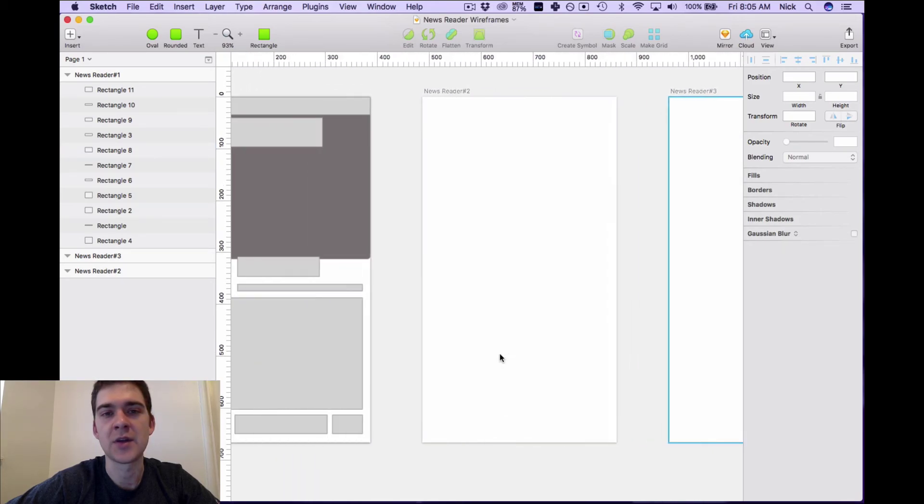
scroll(500, 358, left, 10)
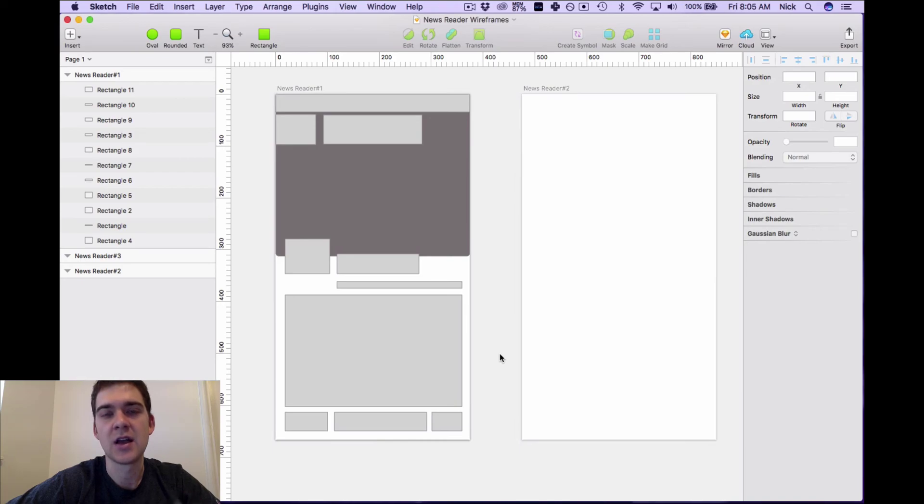